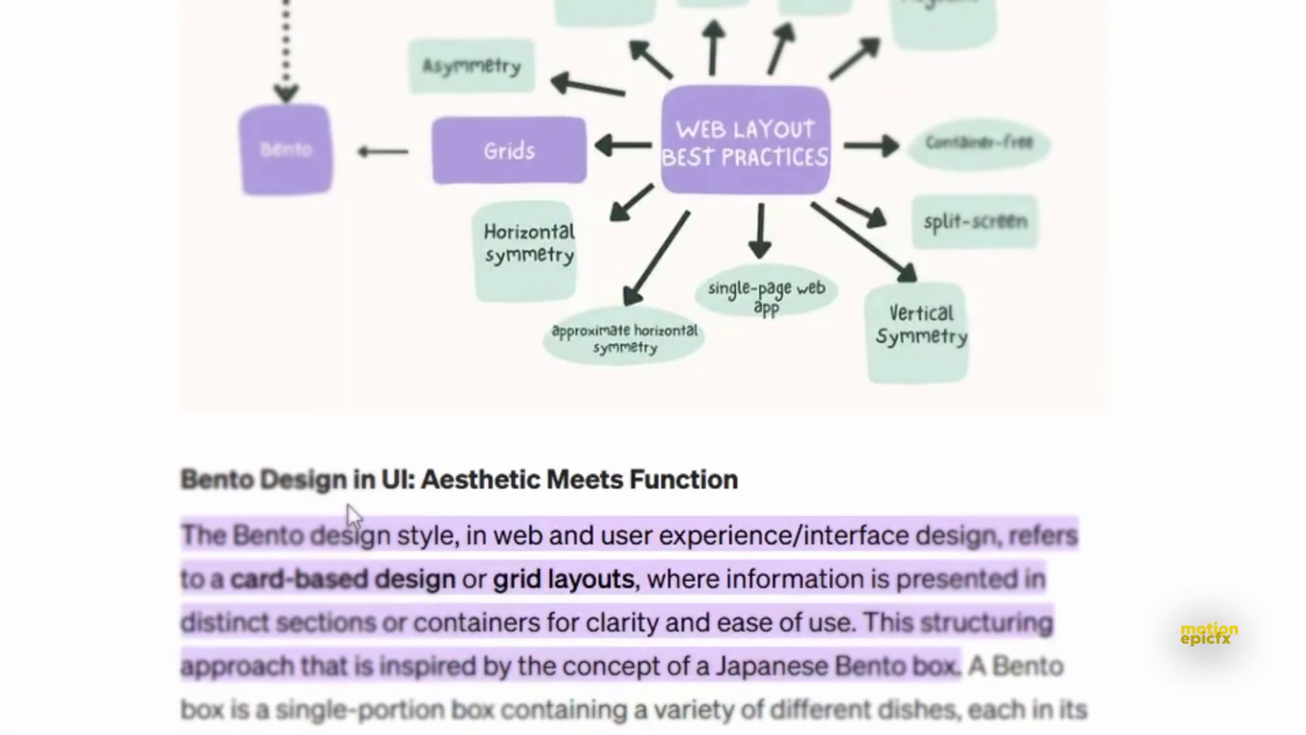
Scroll the article down to the 'Bento Design in UI: Aesthetic Meets Function' section.
scroll(362, 537, down, 2)
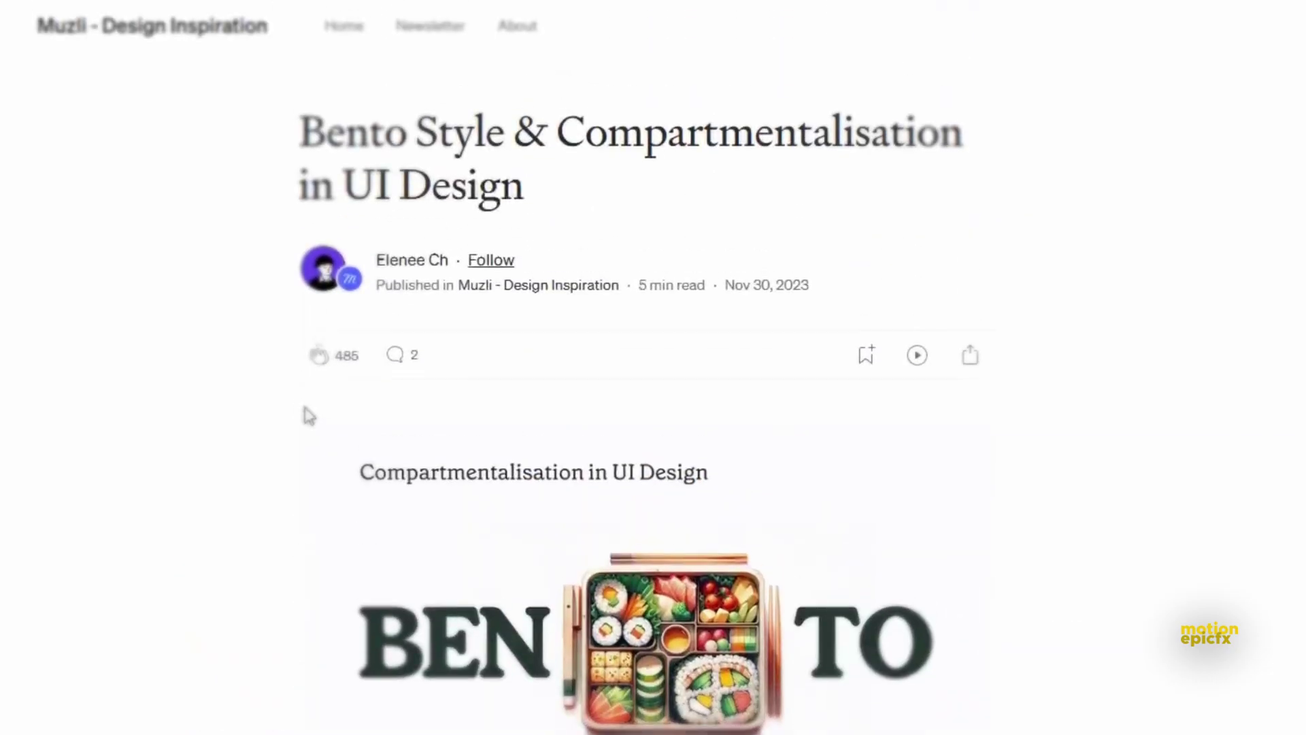
scroll(303, 415, down, 4)
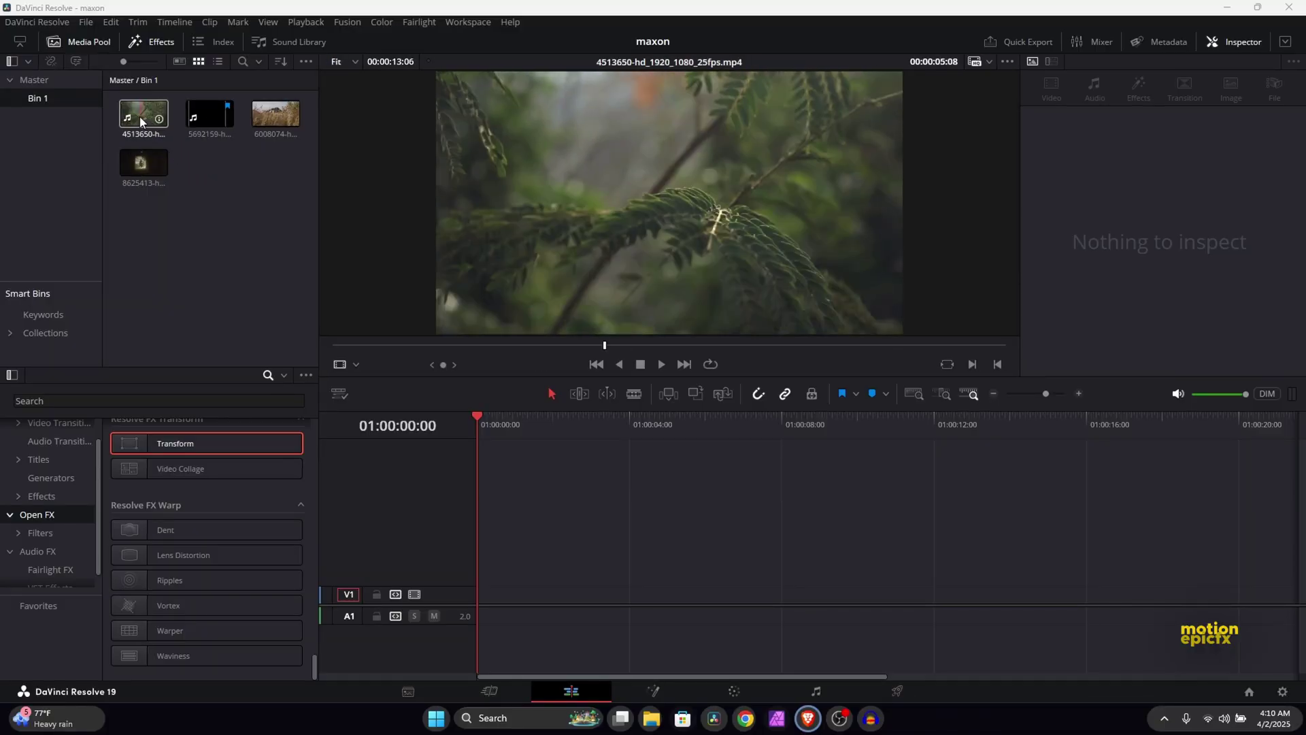
Place the first two clips on V1 and V2 of a new timeline, starting at the timeline start.
drag(141, 121, 528, 373)
click(660, 398)
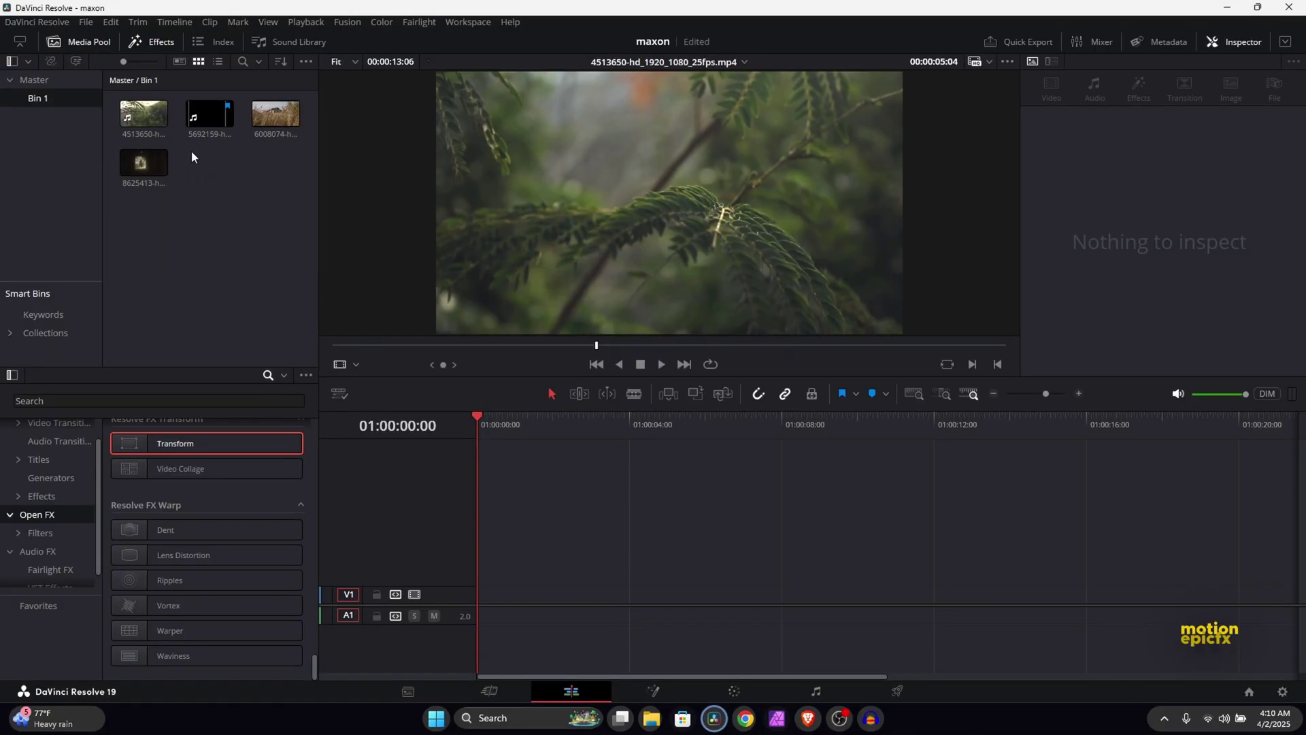
drag(143, 114, 477, 597)
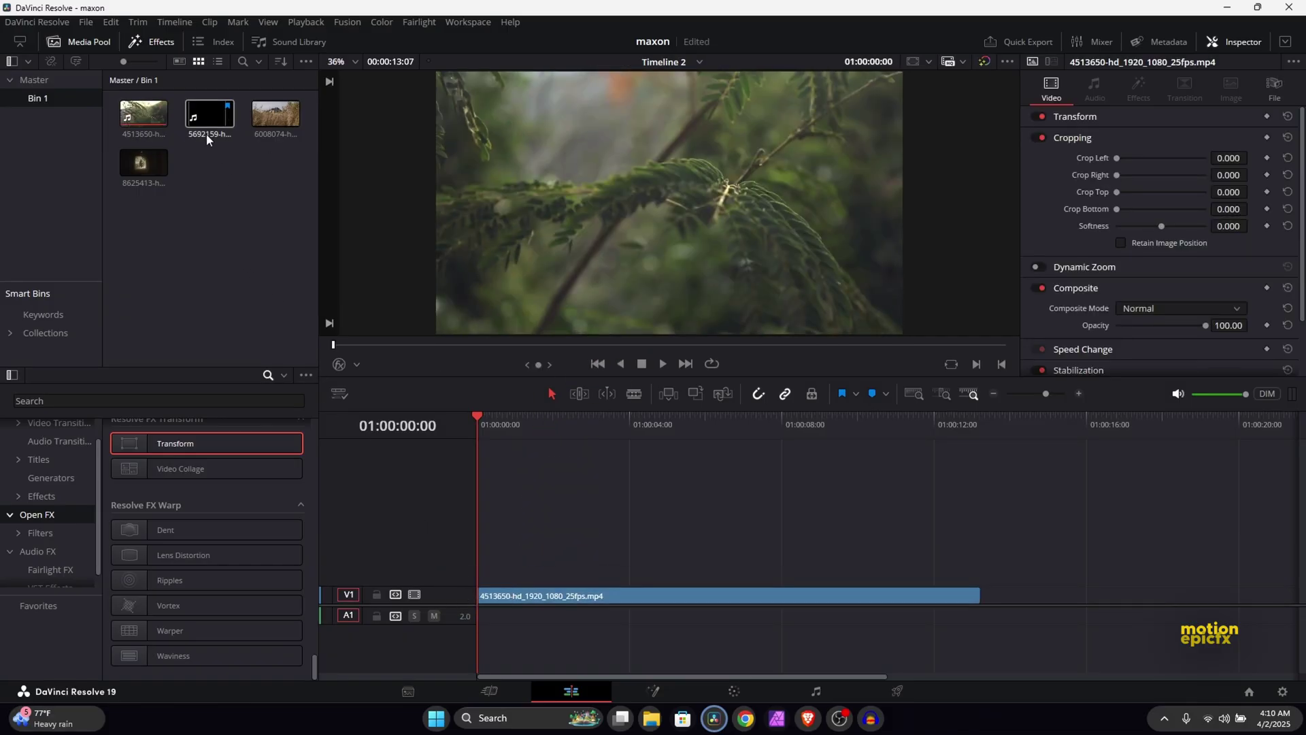
drag(207, 135, 470, 580)
click(275, 114)
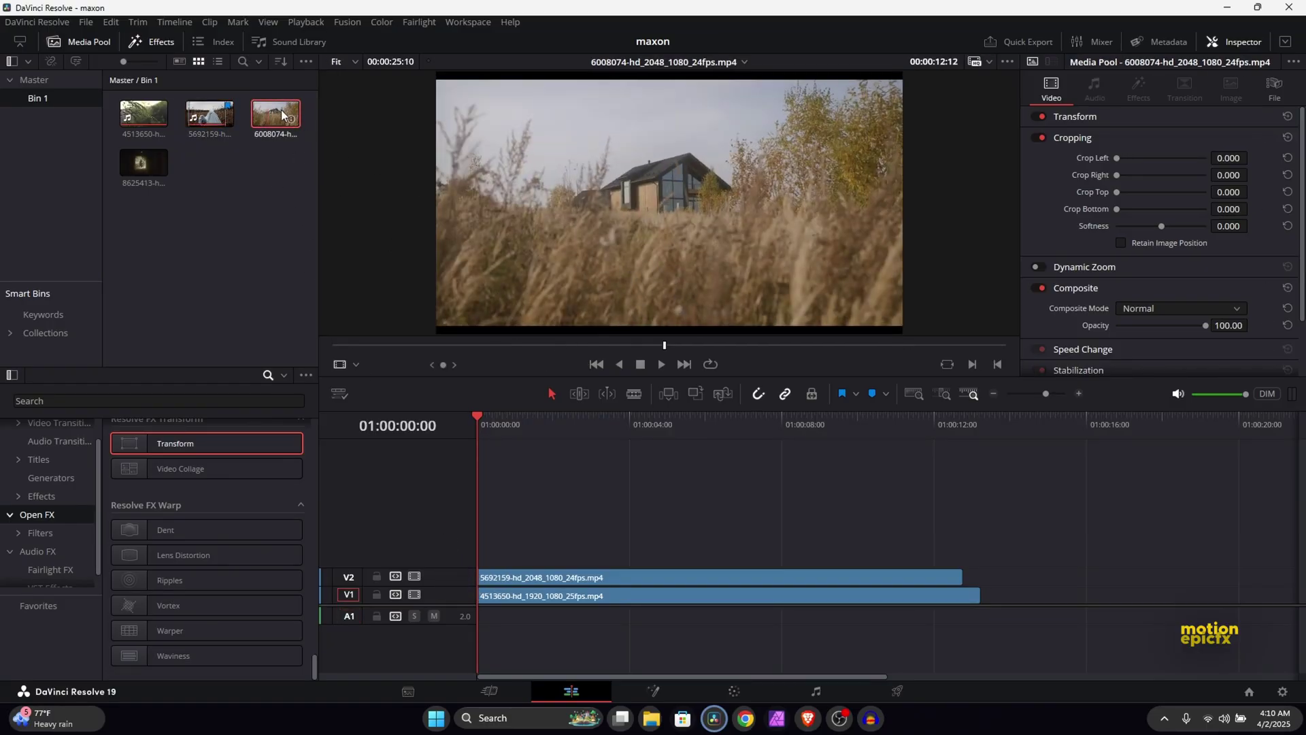
Add the house clip on a new V3 track and trim it to end with V2.
key(F12)
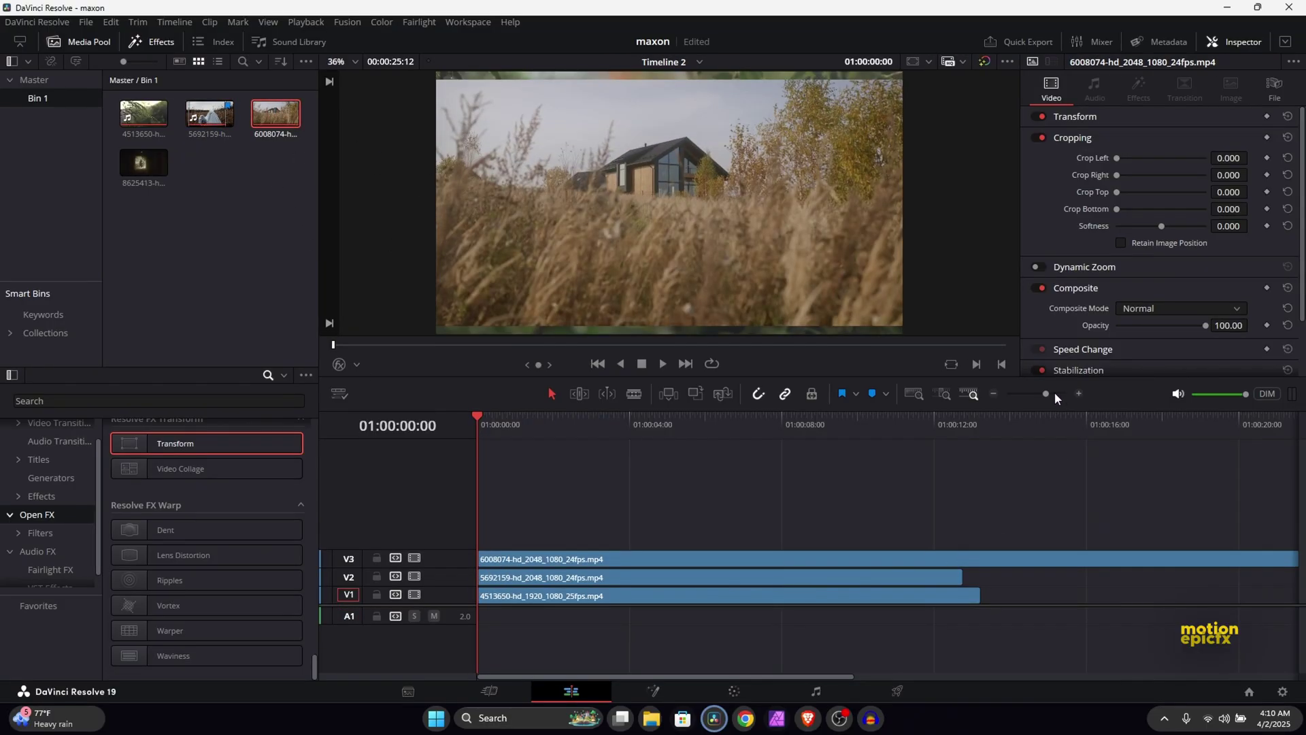
drag(1053, 393, 1044, 394)
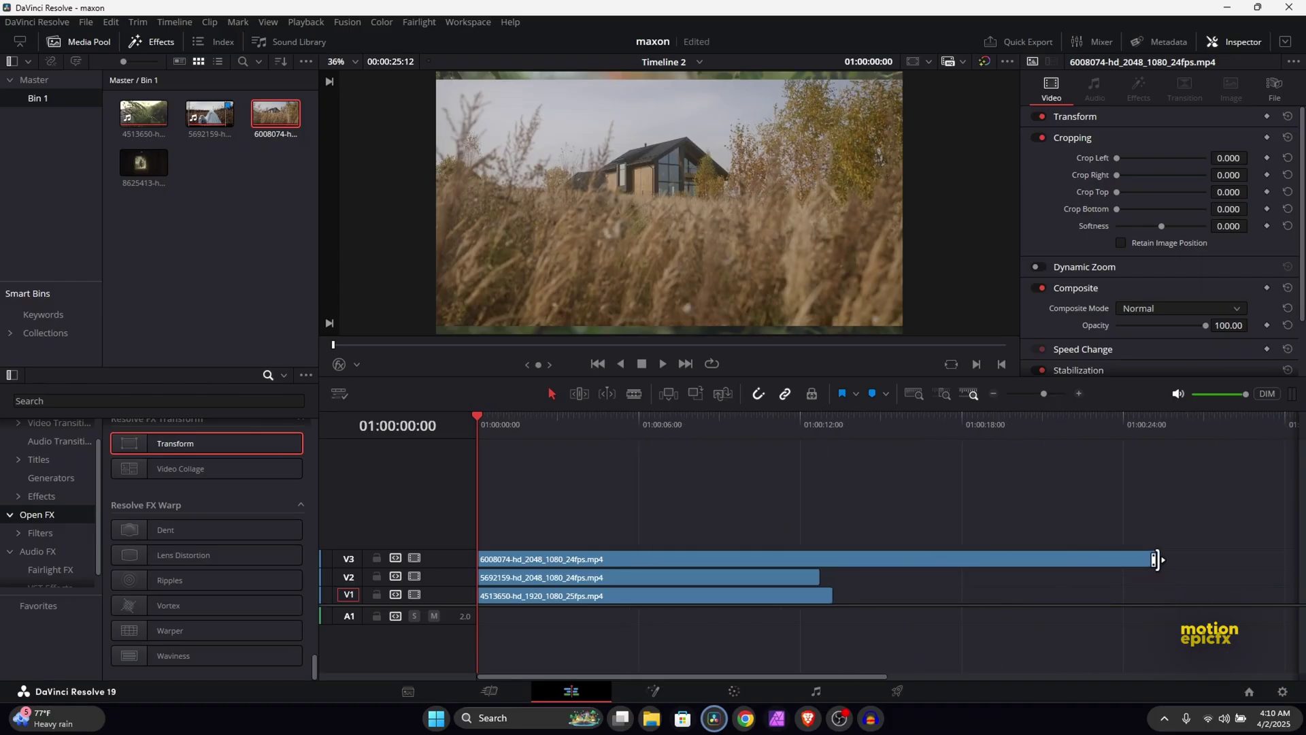
drag(1156, 559, 820, 597)
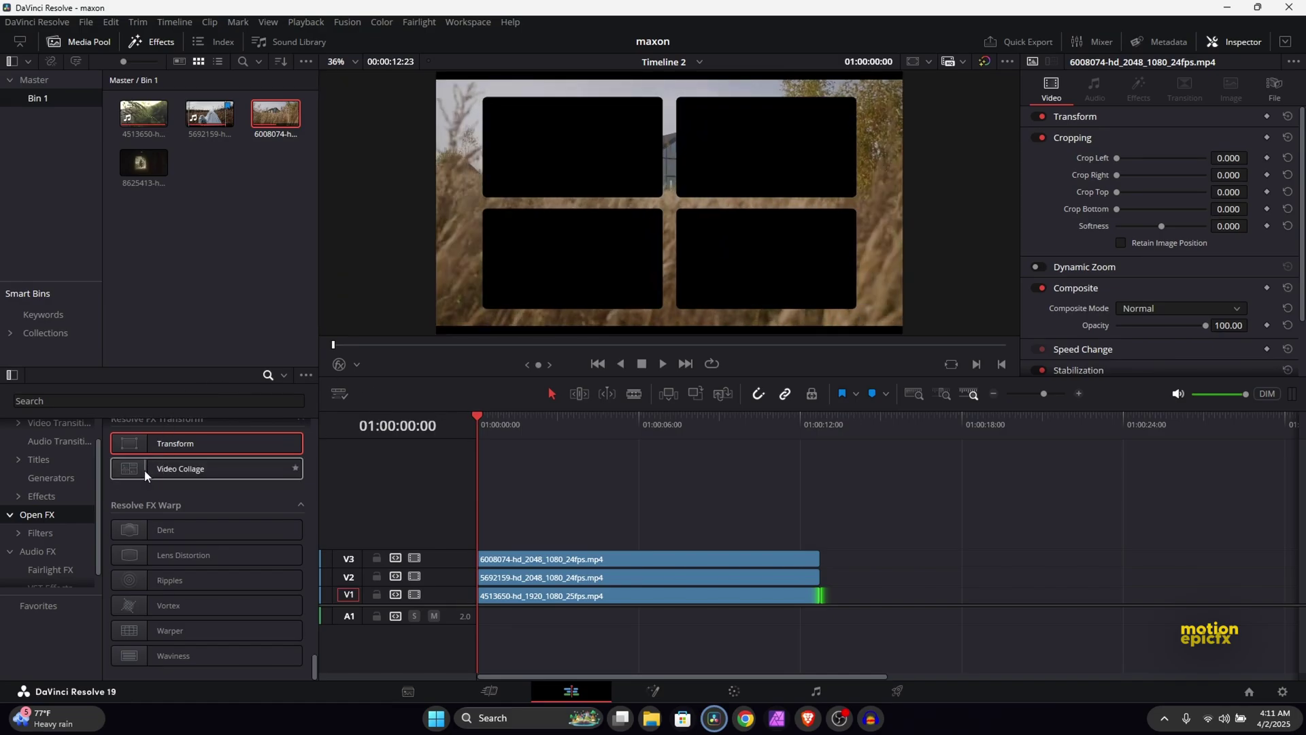
Apply Video Collage to the V3 house clip with a 3×3 grid, previewing the nine numbered tiles.
drag(145, 470, 498, 560)
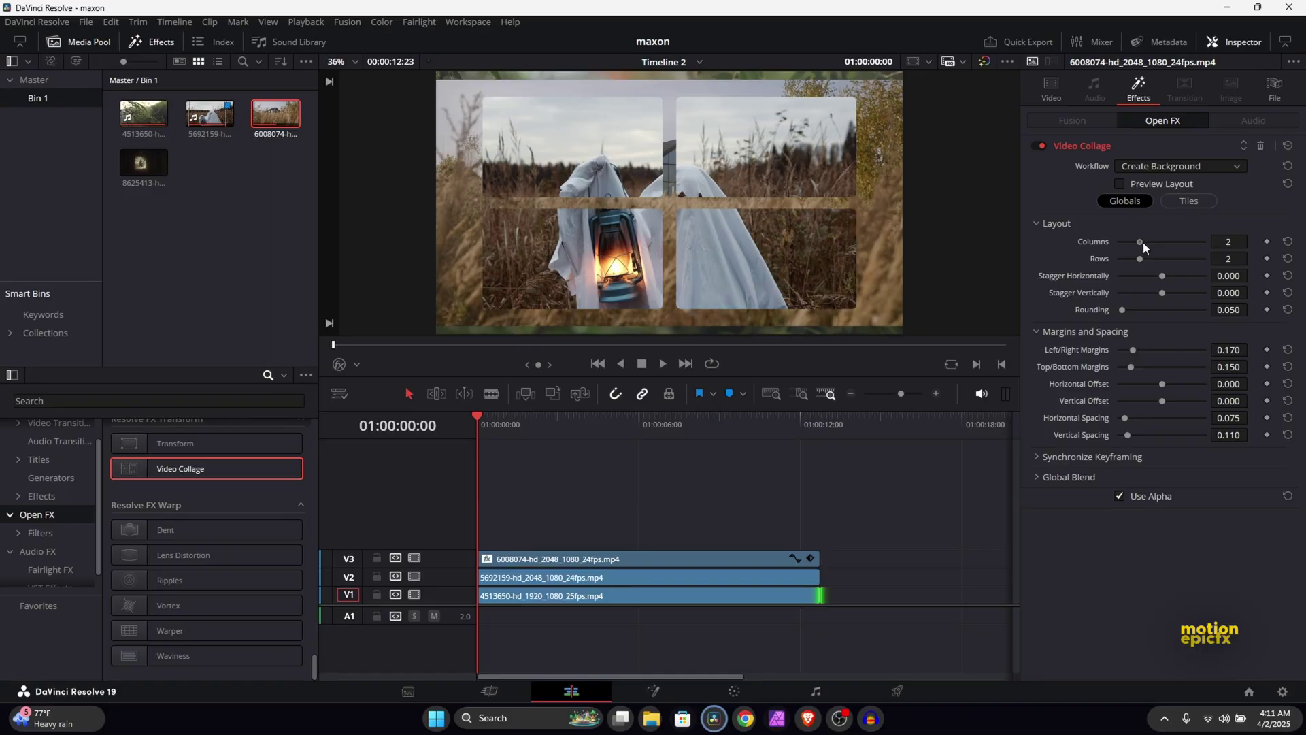
drag(1150, 243, 1156, 262)
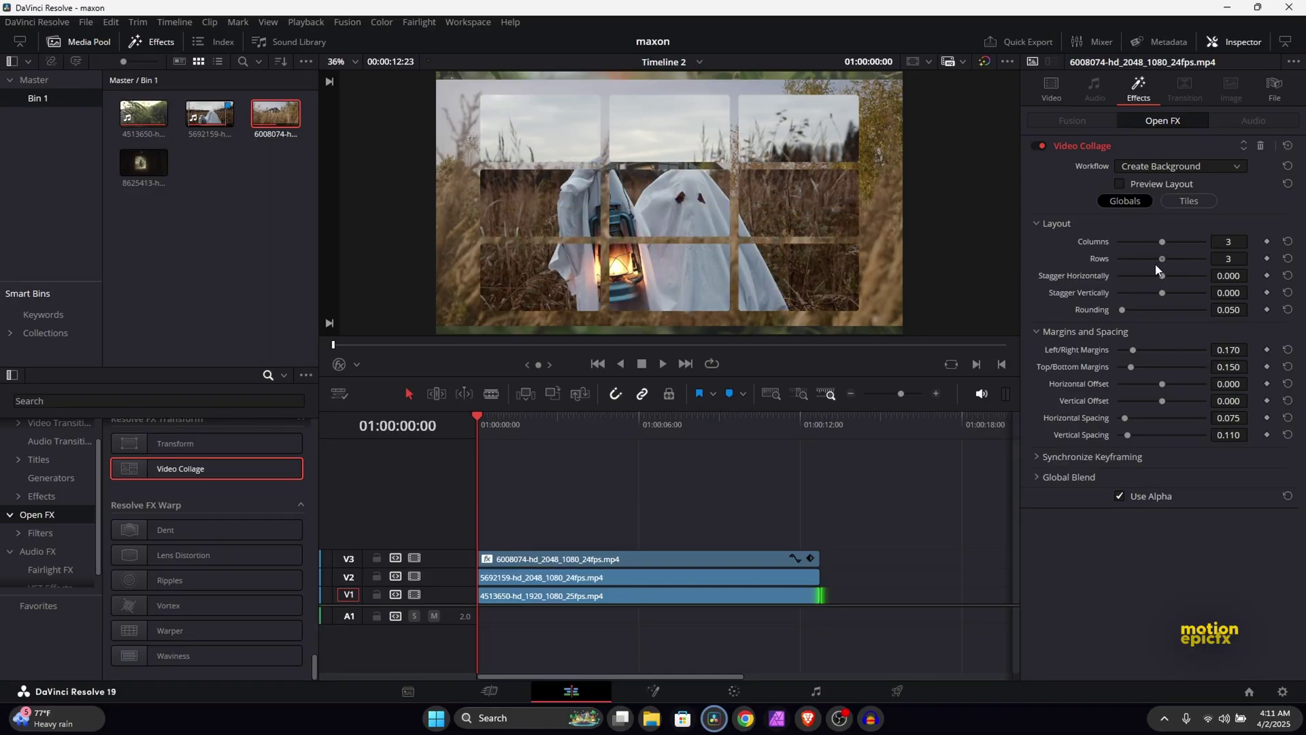
click(1145, 185)
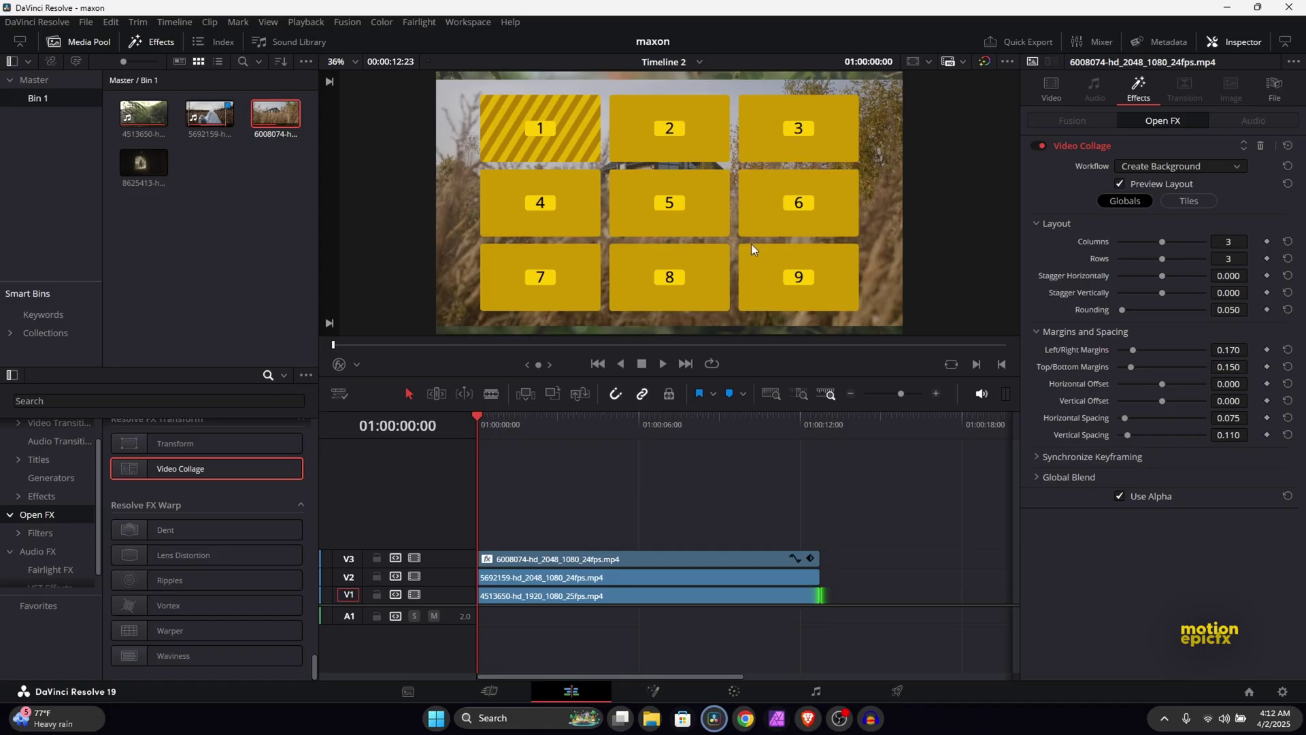
Hide the layout preview and set the collage Workflow to Create Tile.
click(1120, 183)
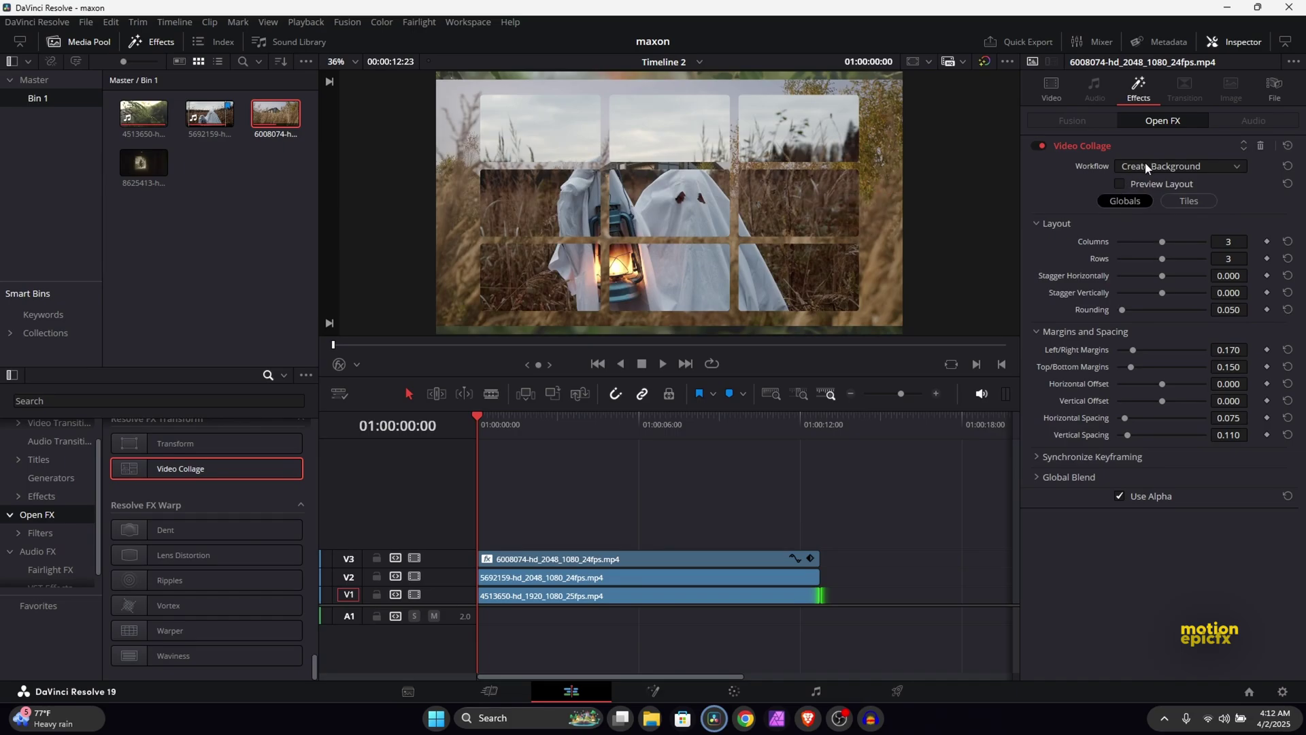
click(1140, 168)
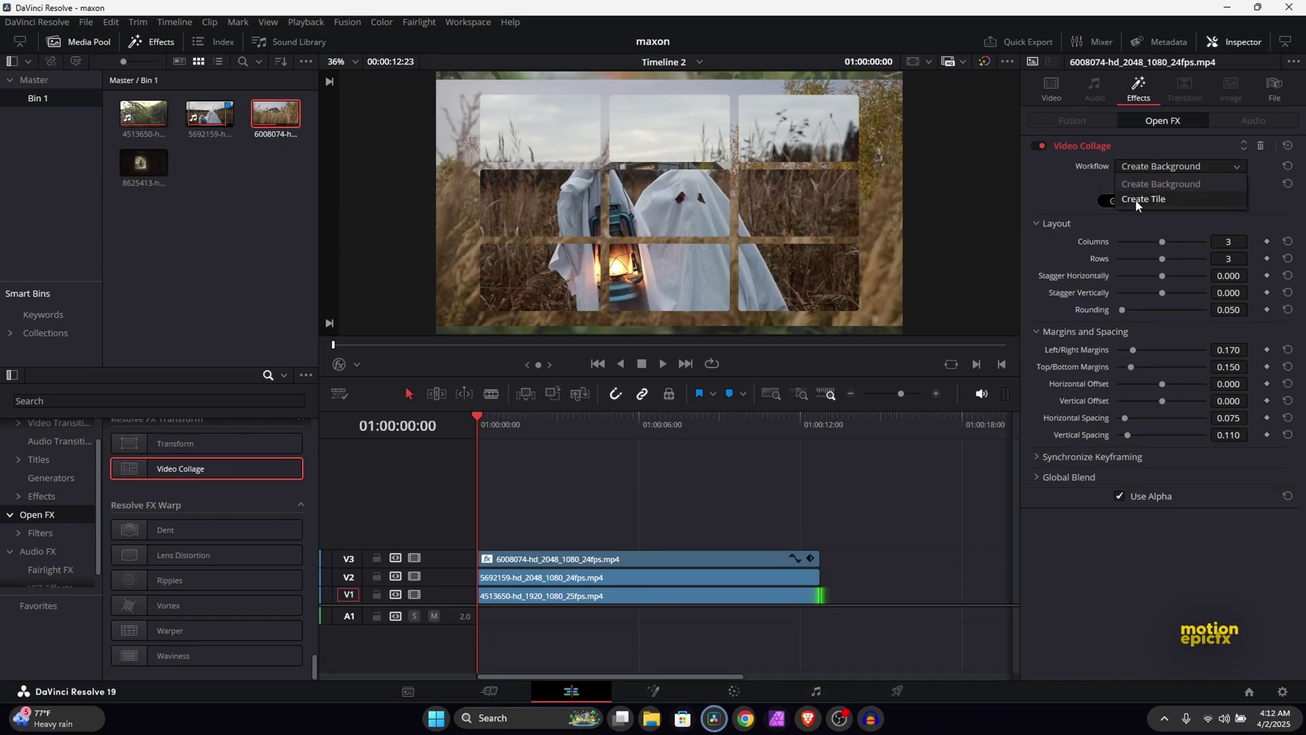
click(1138, 198)
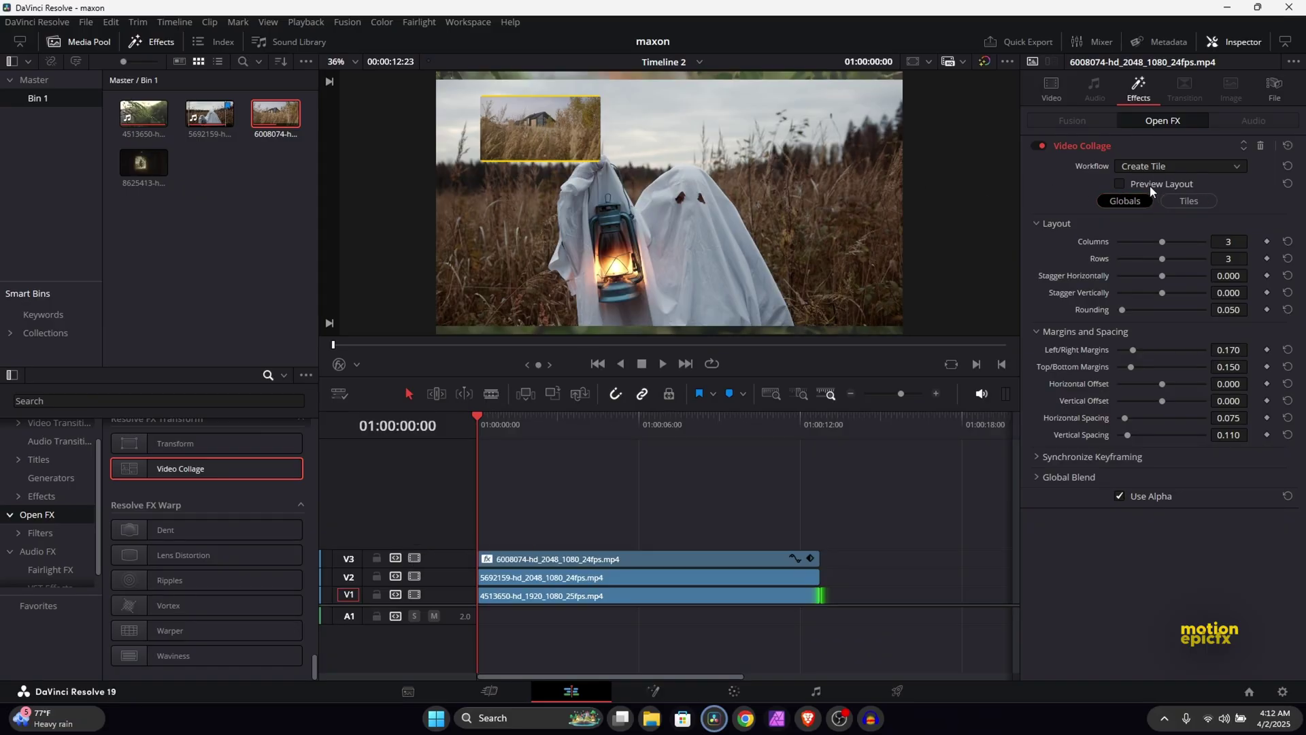
In the Tiles settings, try Active Tile 9, then set the house clip back to Tile 1.
click(1191, 205)
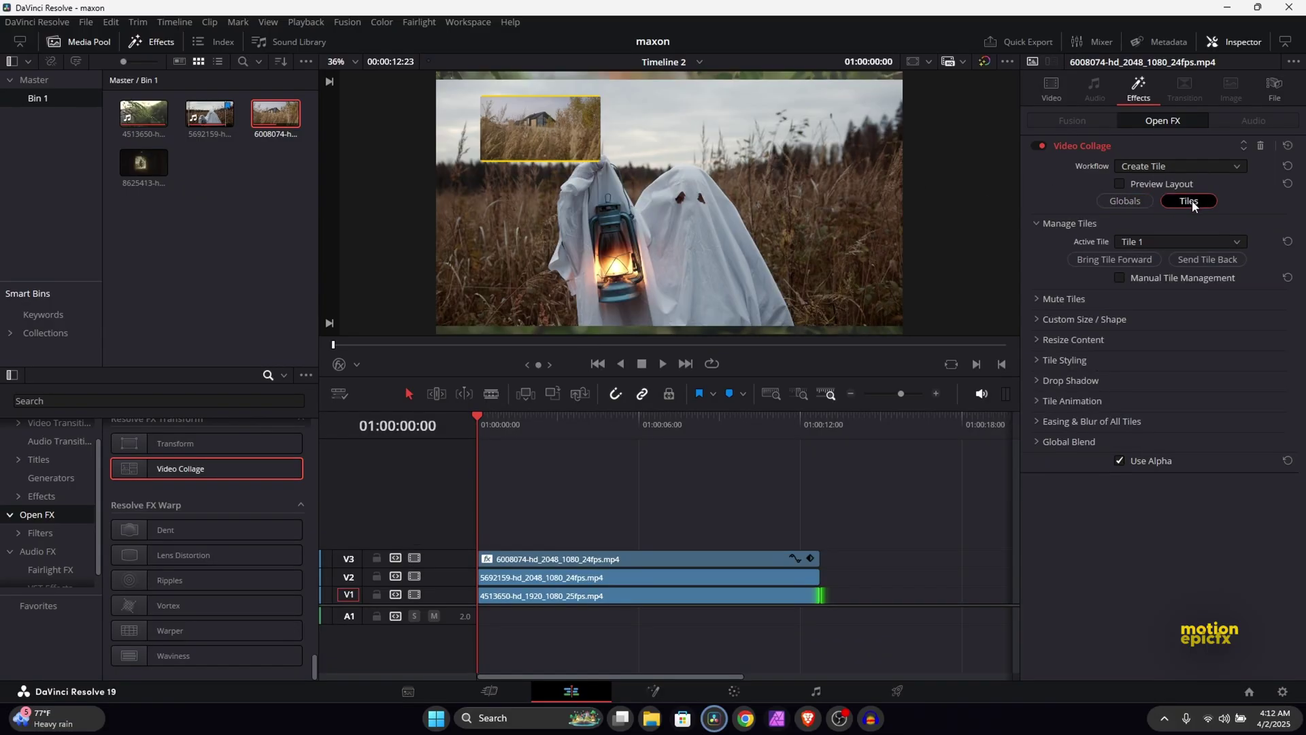
click(1143, 243)
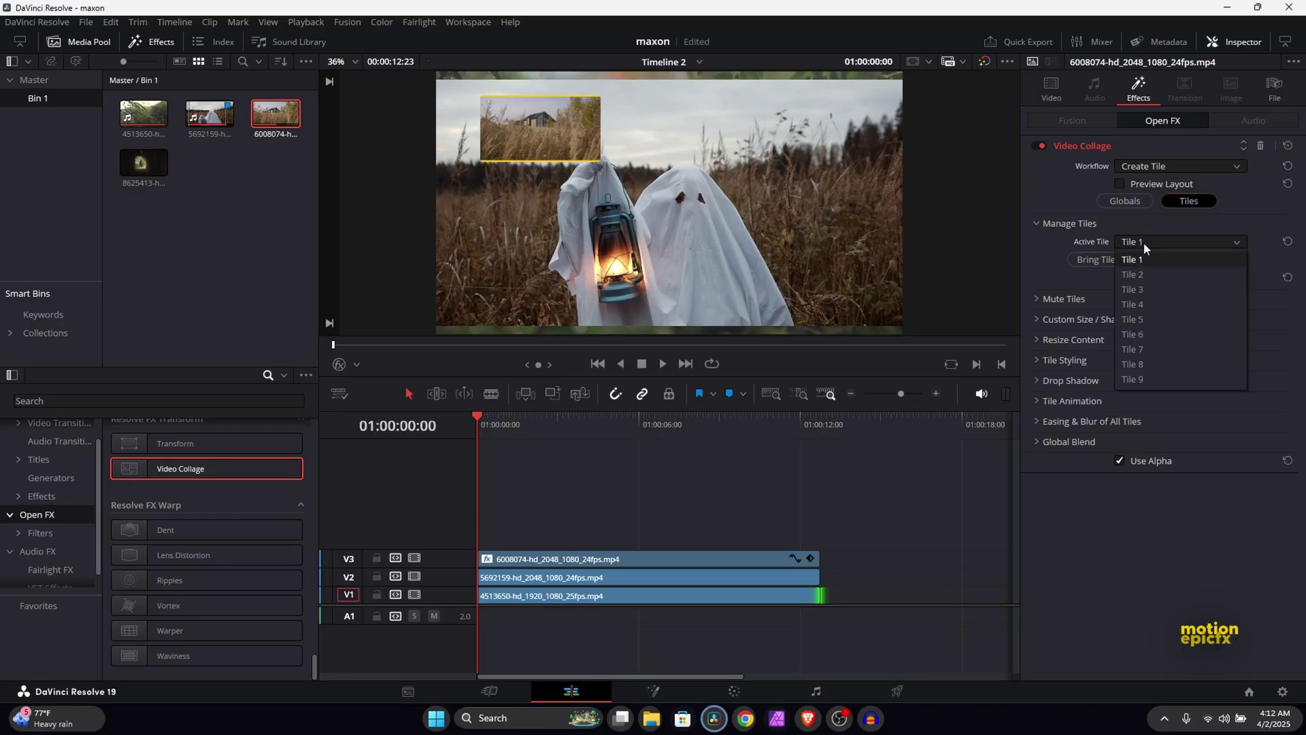
click(1143, 379)
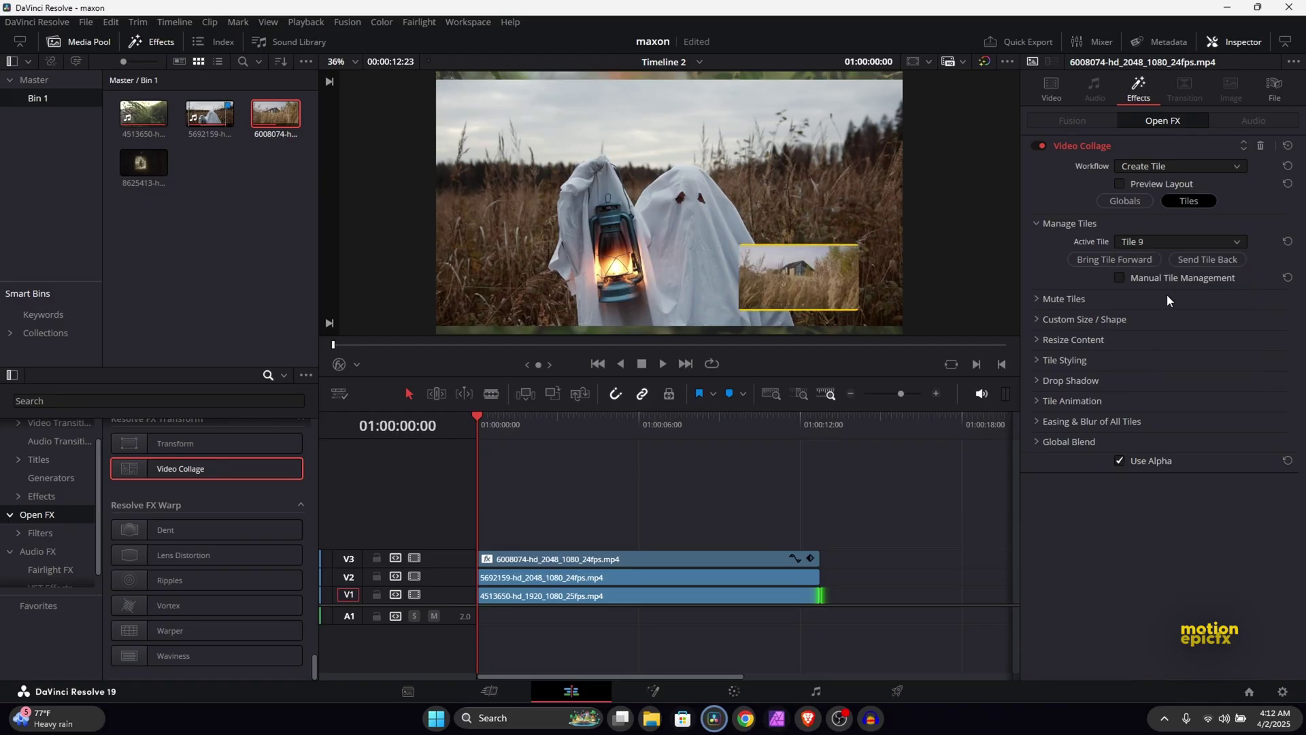
click(1120, 184)
click(1137, 184)
click(1120, 244)
click(1134, 257)
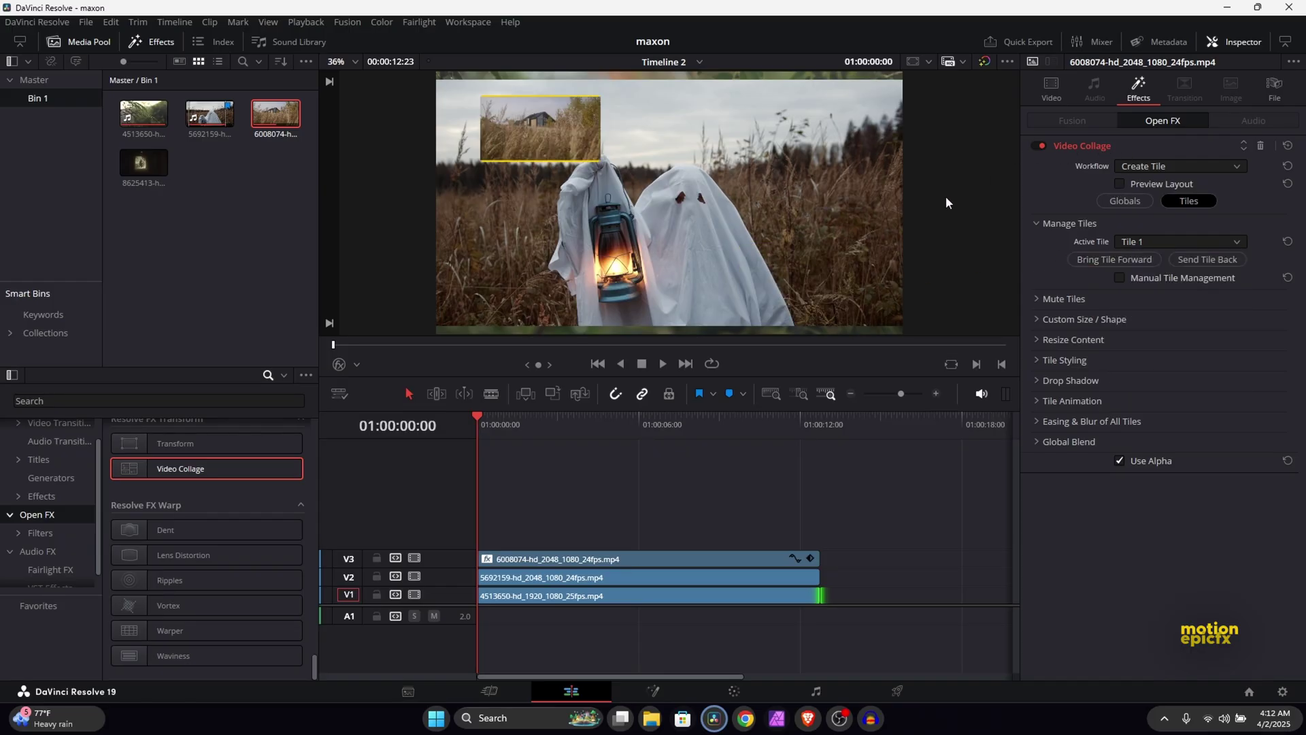
Copy the V3 house clip and paste its Plugins attributes onto the V2 clip.
right_click(596, 560)
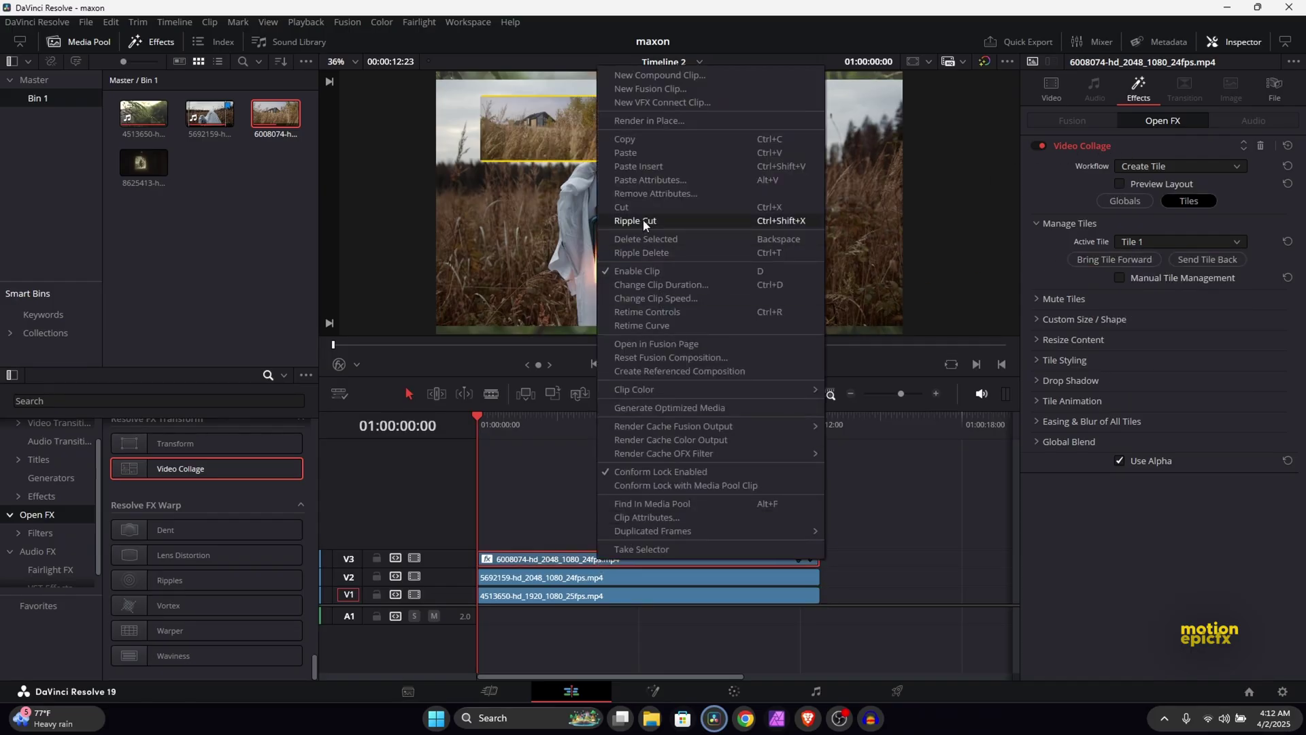
click(627, 139)
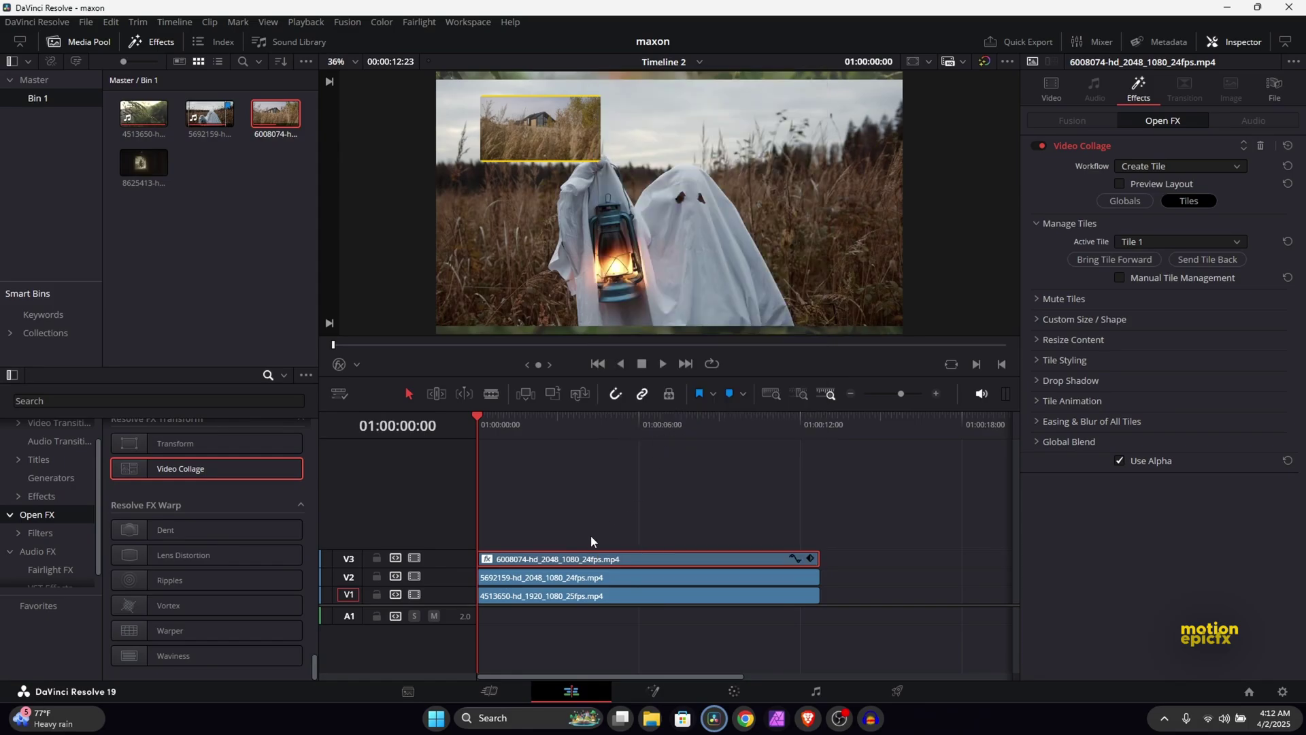
click(544, 580)
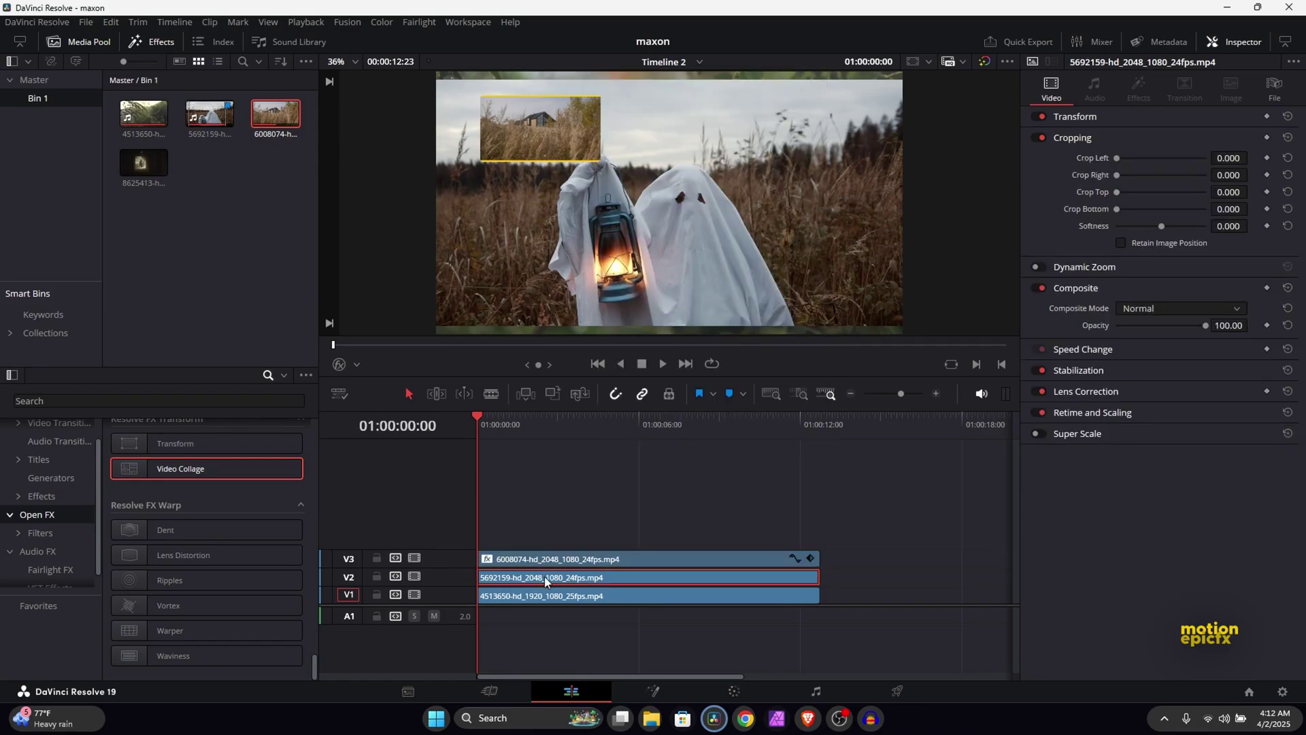
right_click(544, 577)
click(602, 224)
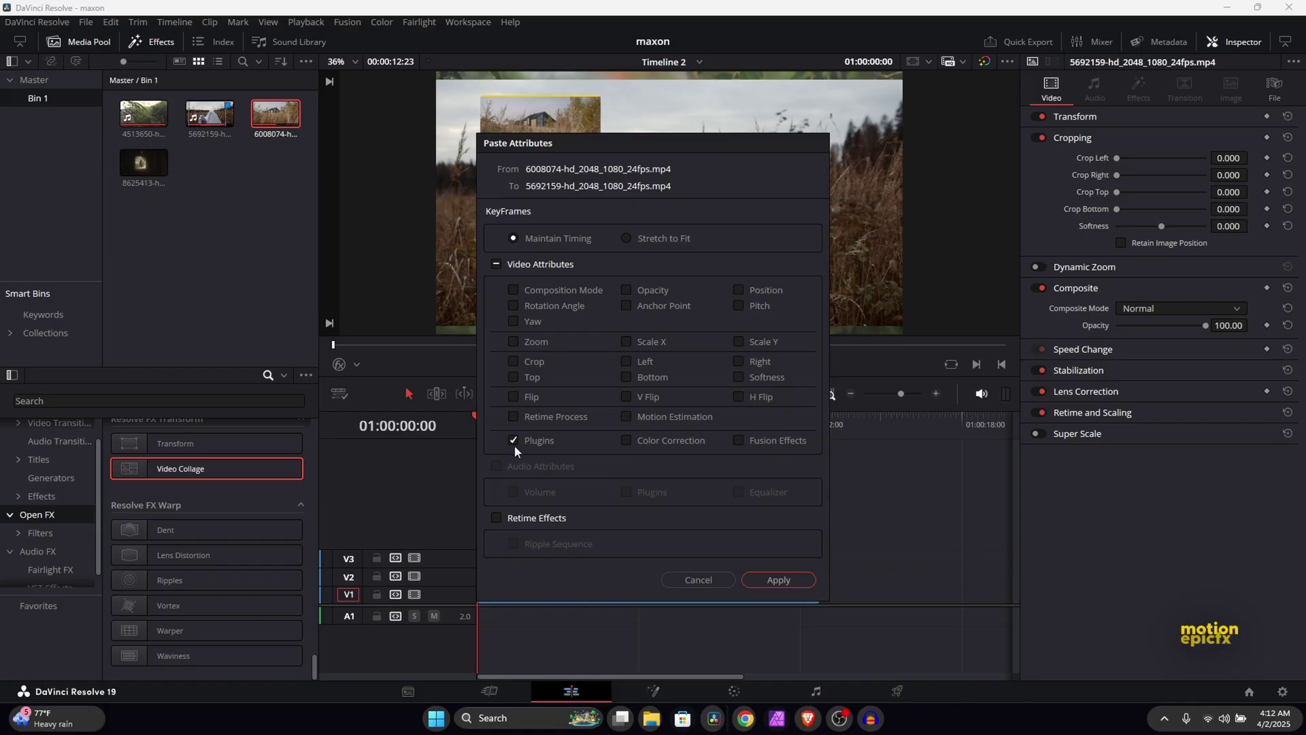
click(779, 580)
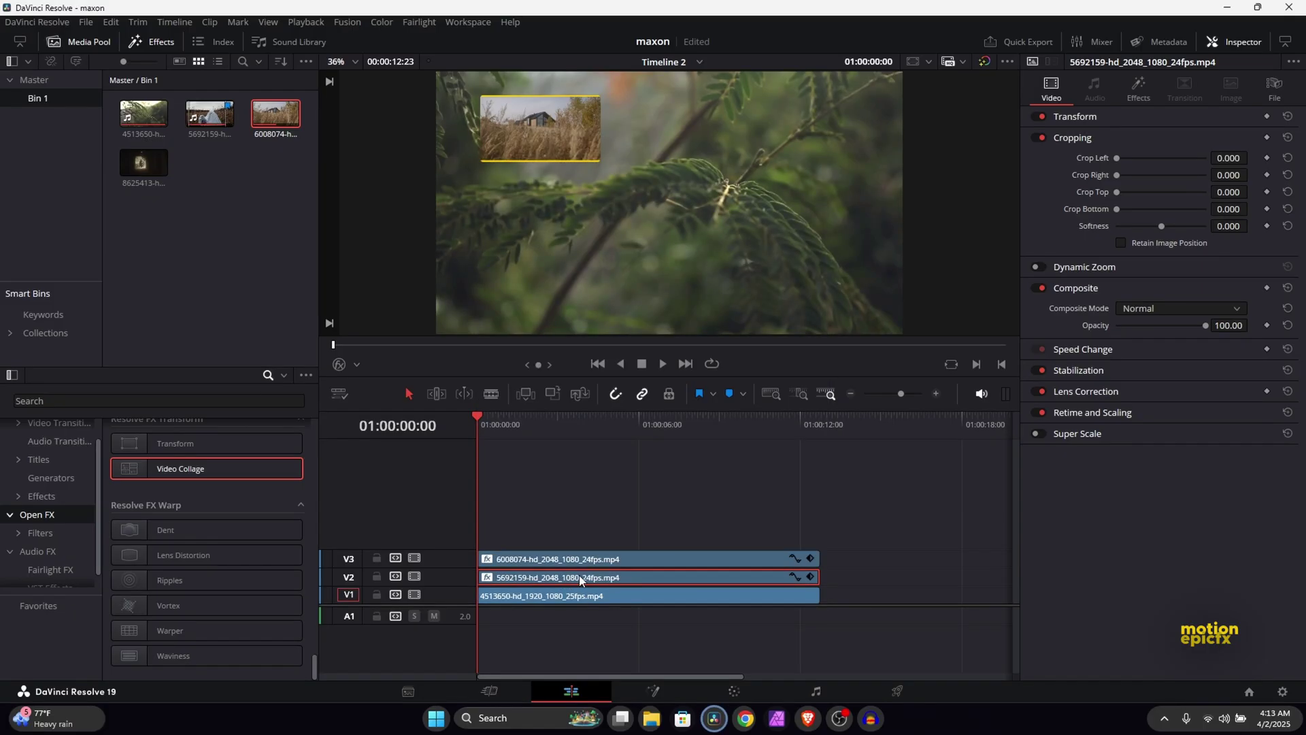
Paste the copied Video Collage plugin attributes onto the V1 clip.
click(562, 595)
right_click(545, 596)
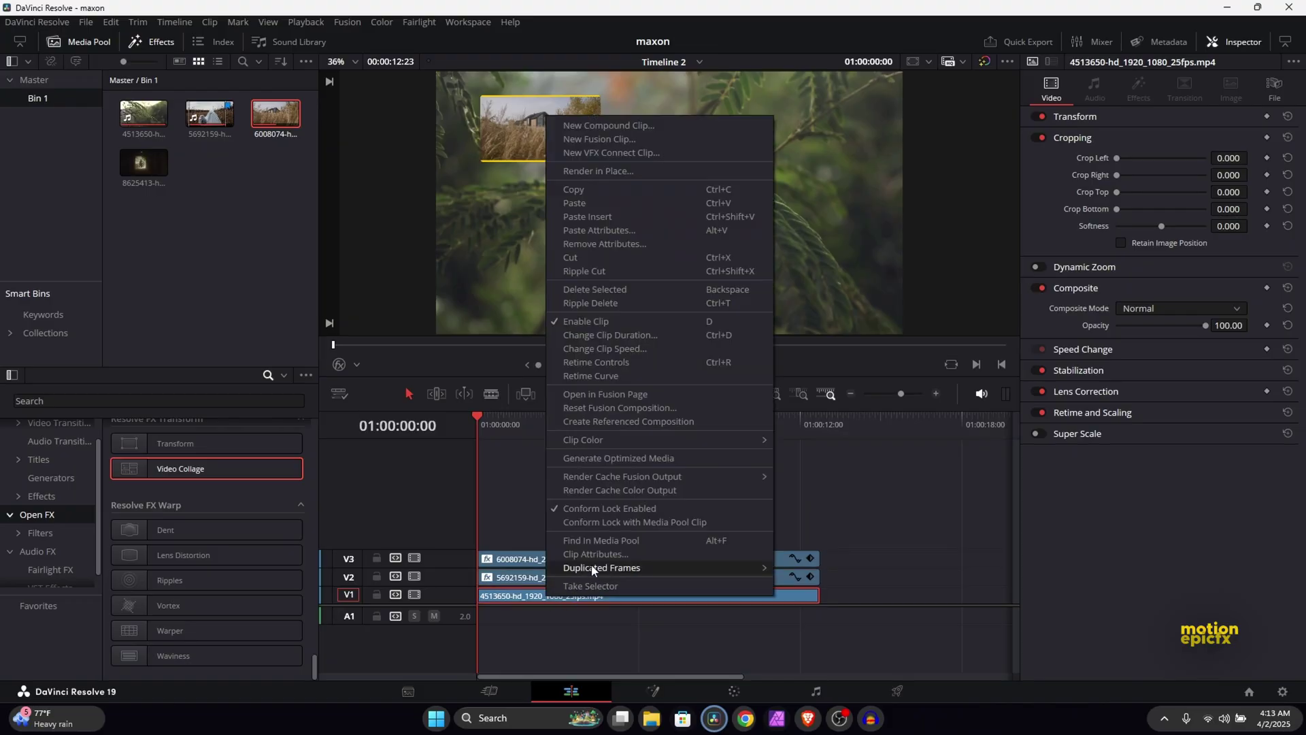
click(607, 232)
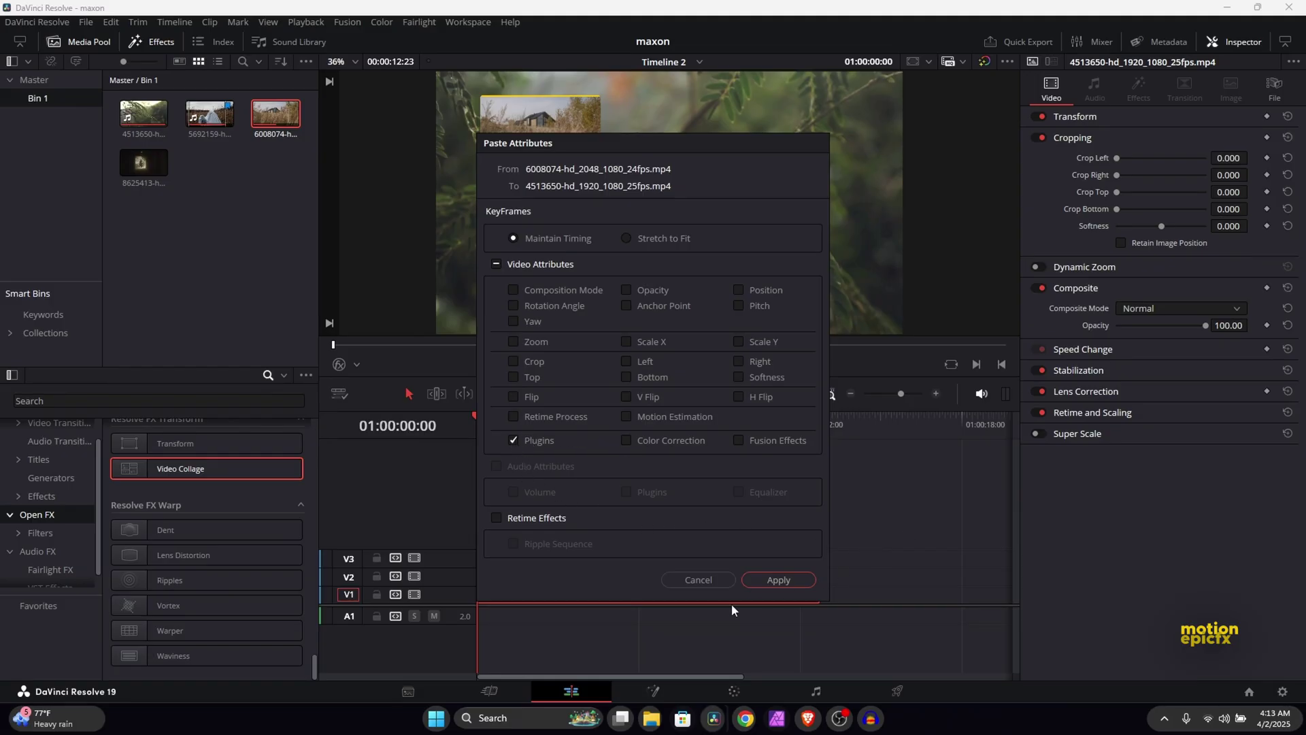
click(798, 580)
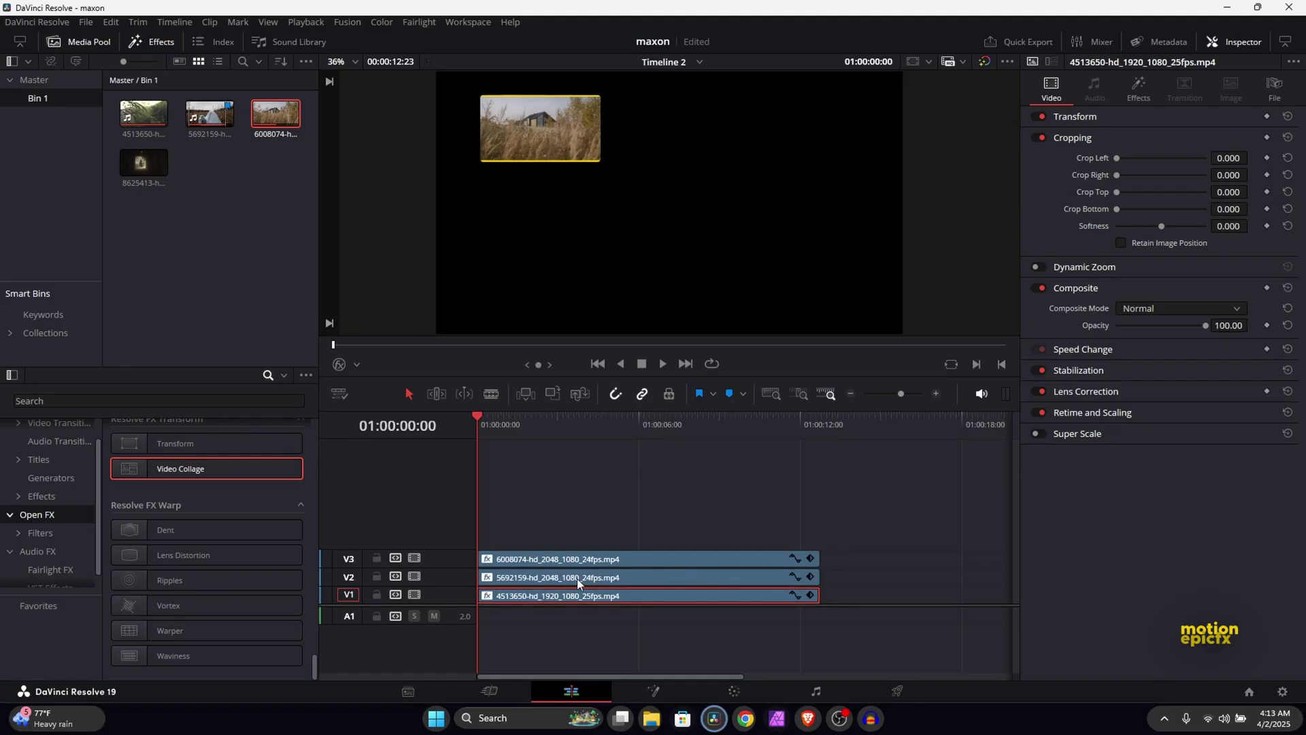
click(574, 579)
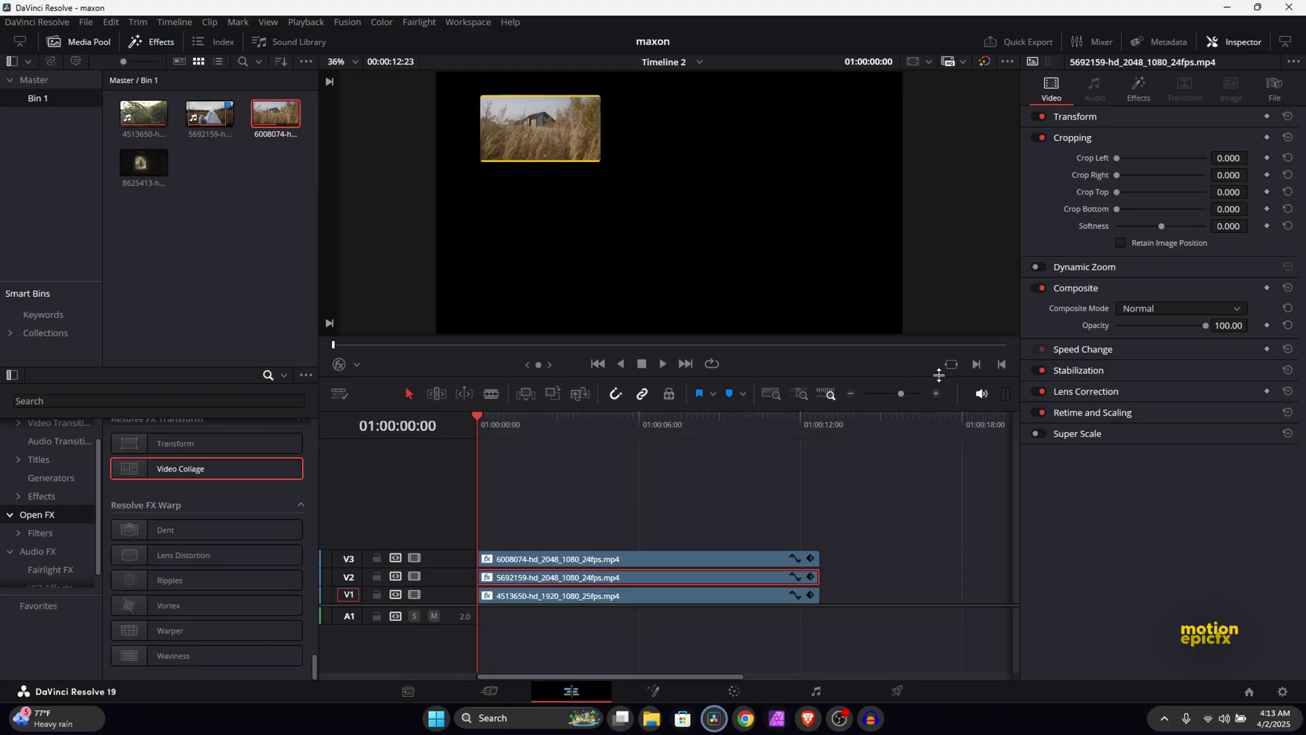
Open the V2 clip's Video Collage settings, keep Tile 1, and show the numbered layout.
click(1138, 87)
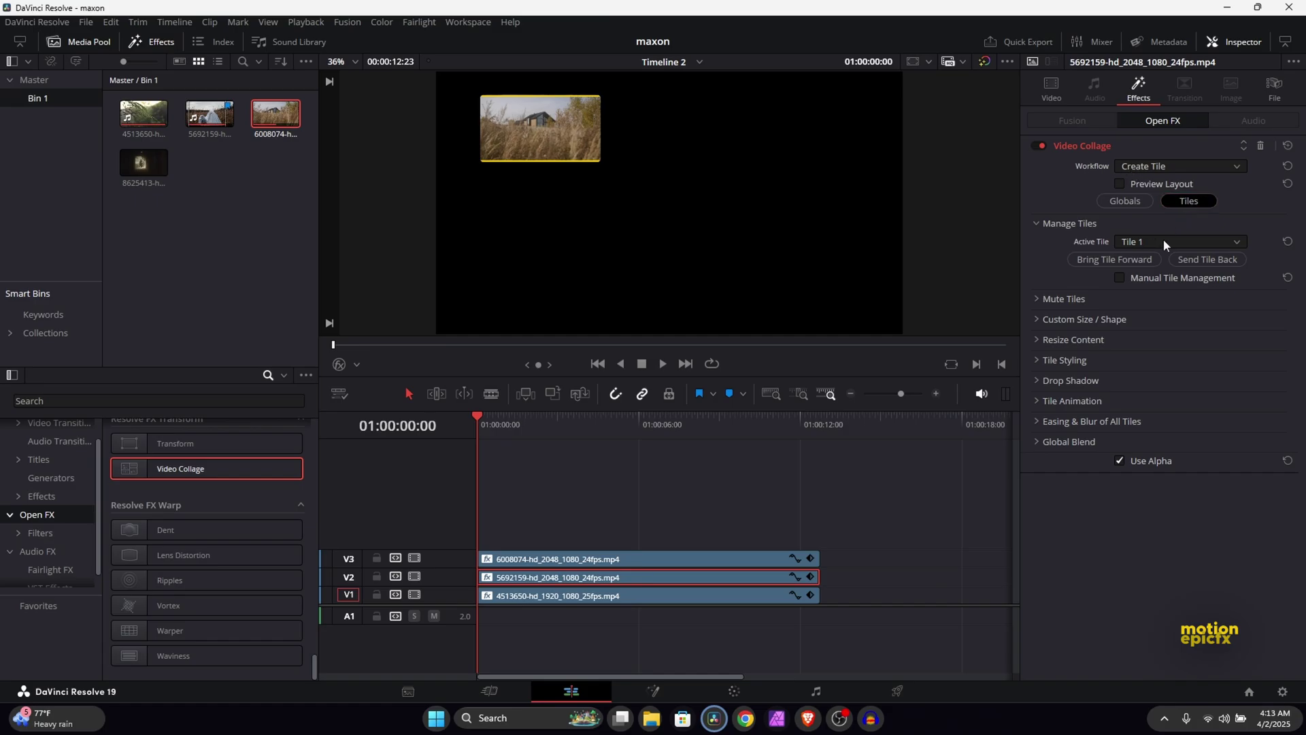
click(1124, 242)
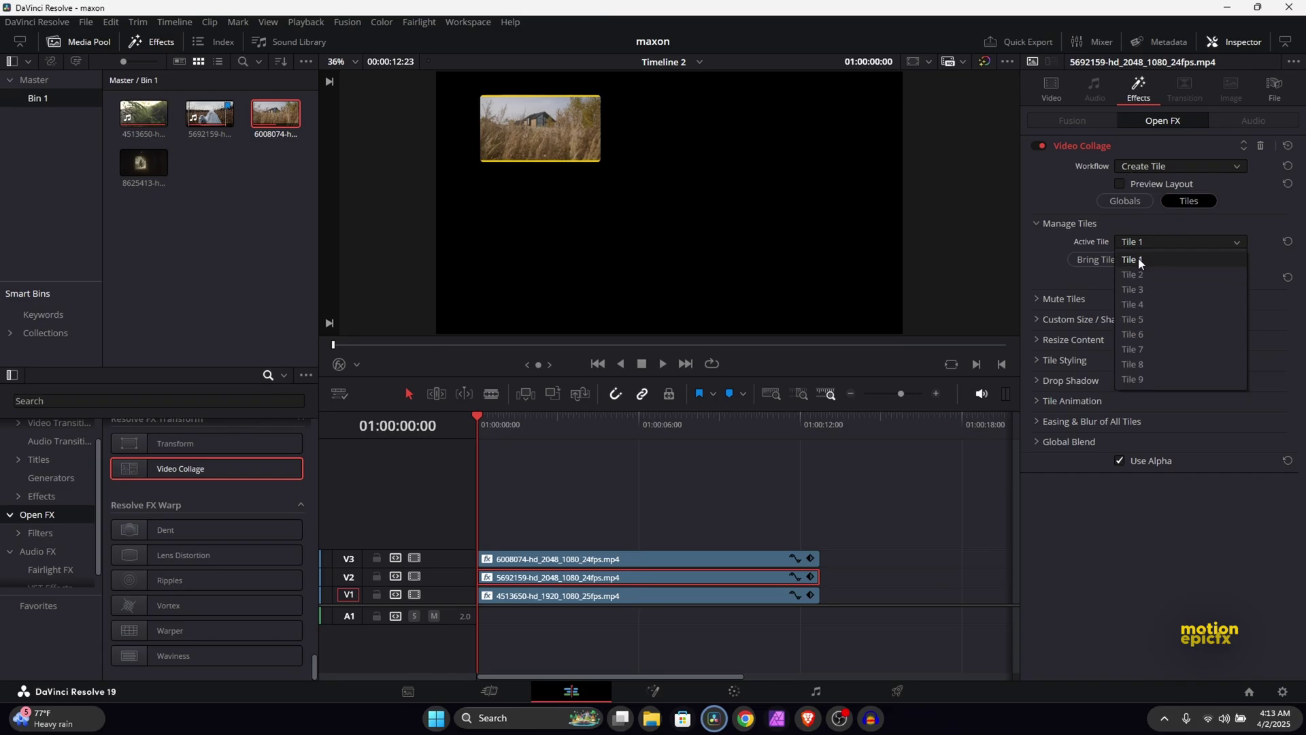
click(1138, 259)
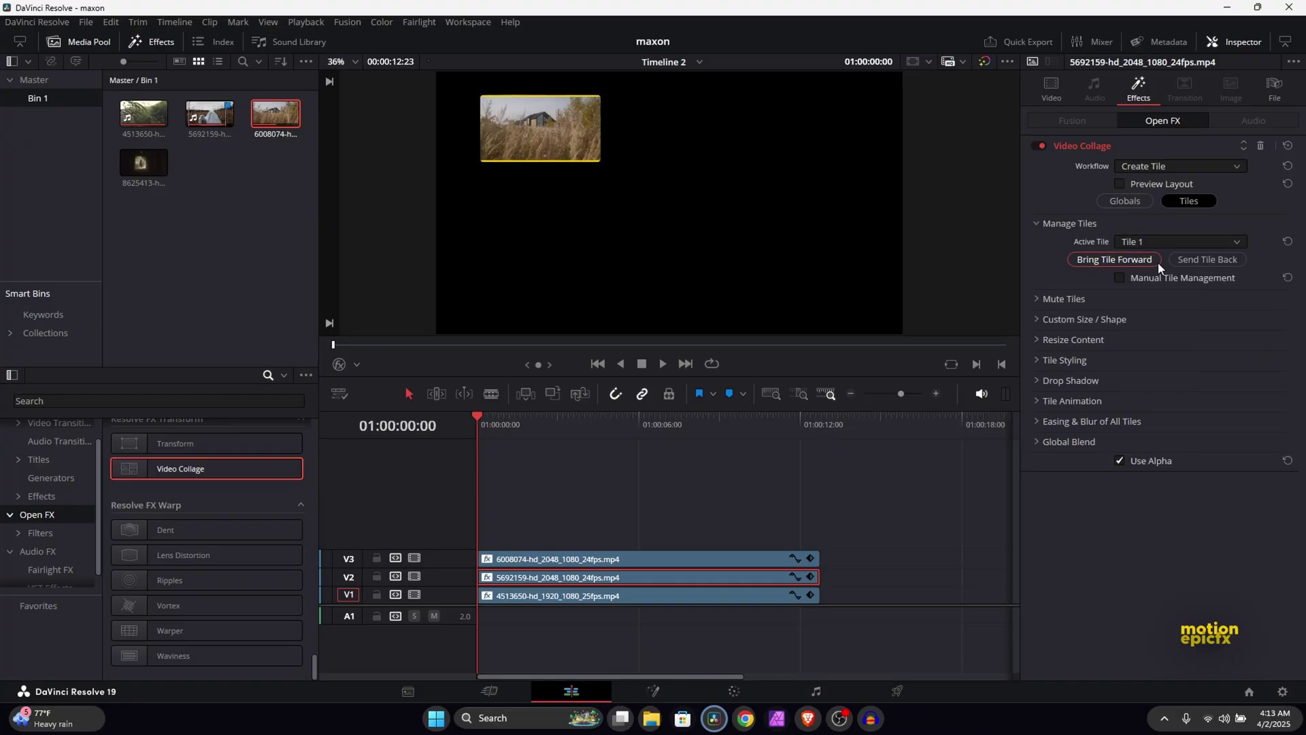
click(1135, 185)
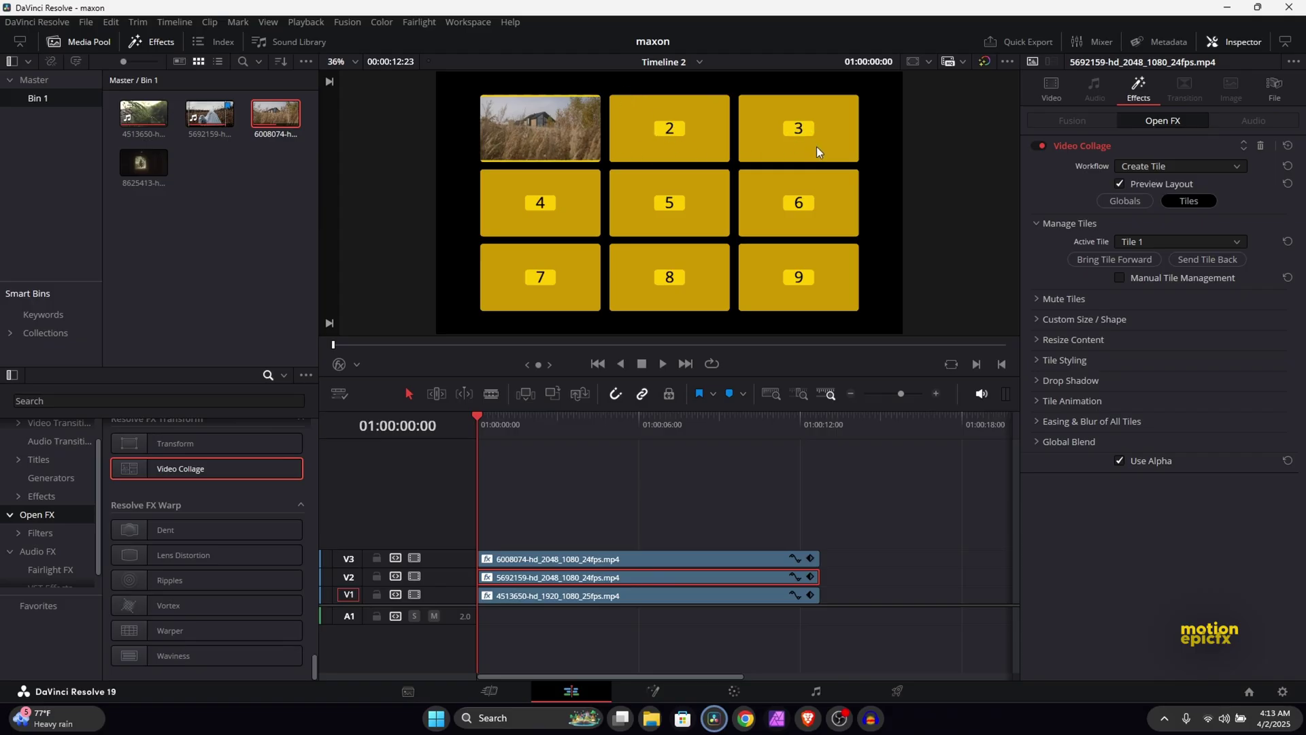
Make the V2 clip Tile 2 spanning columns 2–3, then turn off Preview Layout.
click(1137, 243)
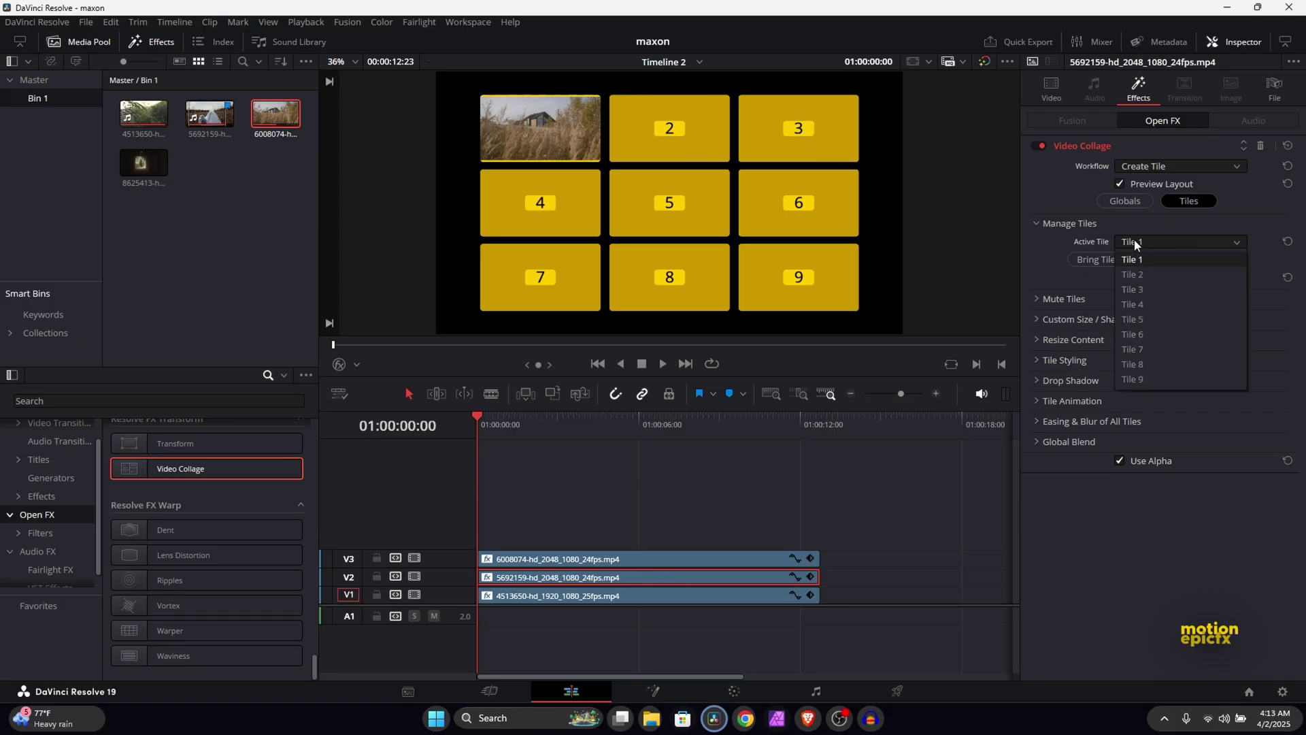
click(1137, 274)
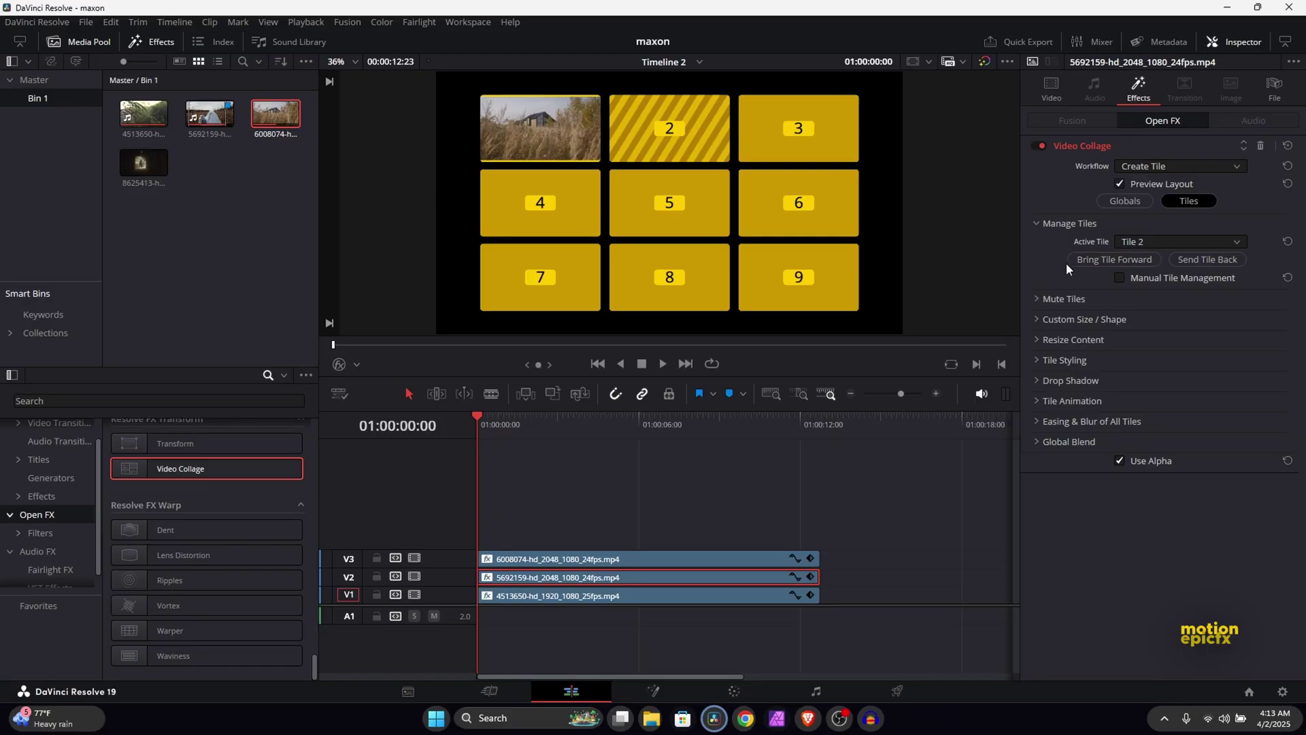
click(1037, 320)
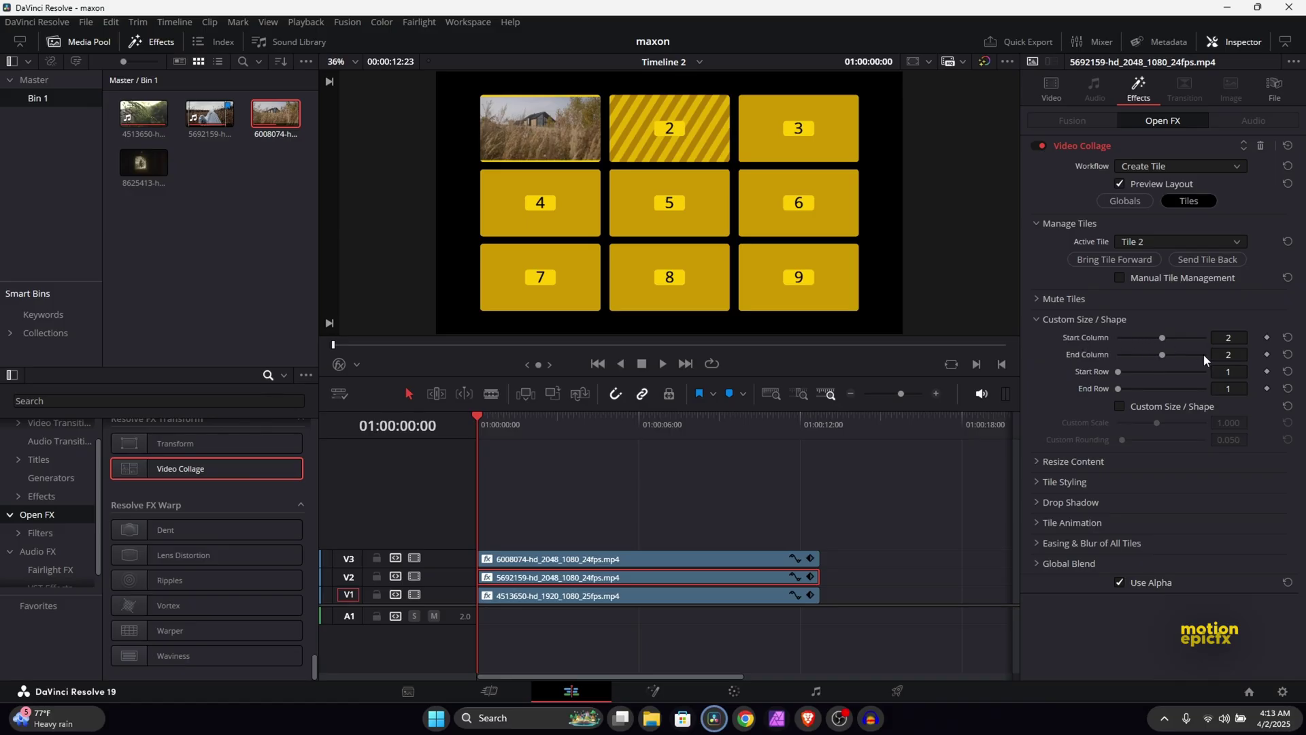
click(1116, 389)
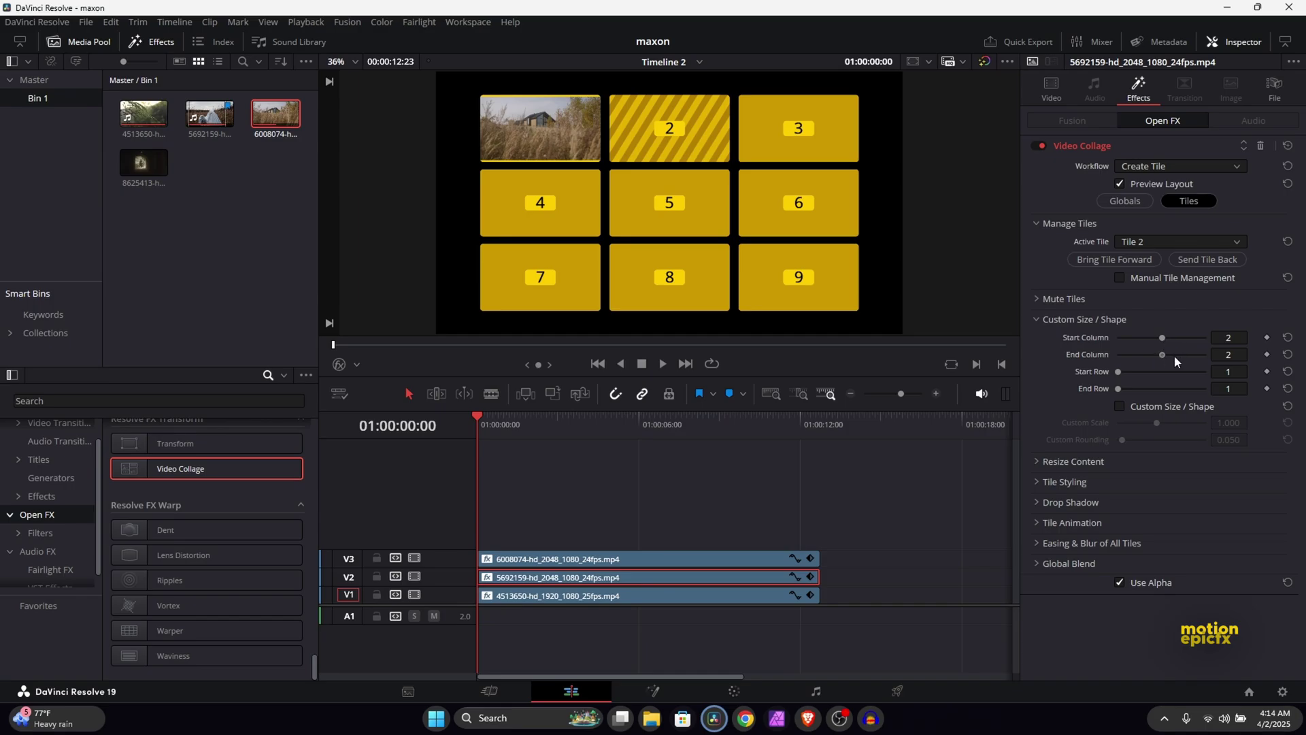
drag(1177, 355, 1206, 358)
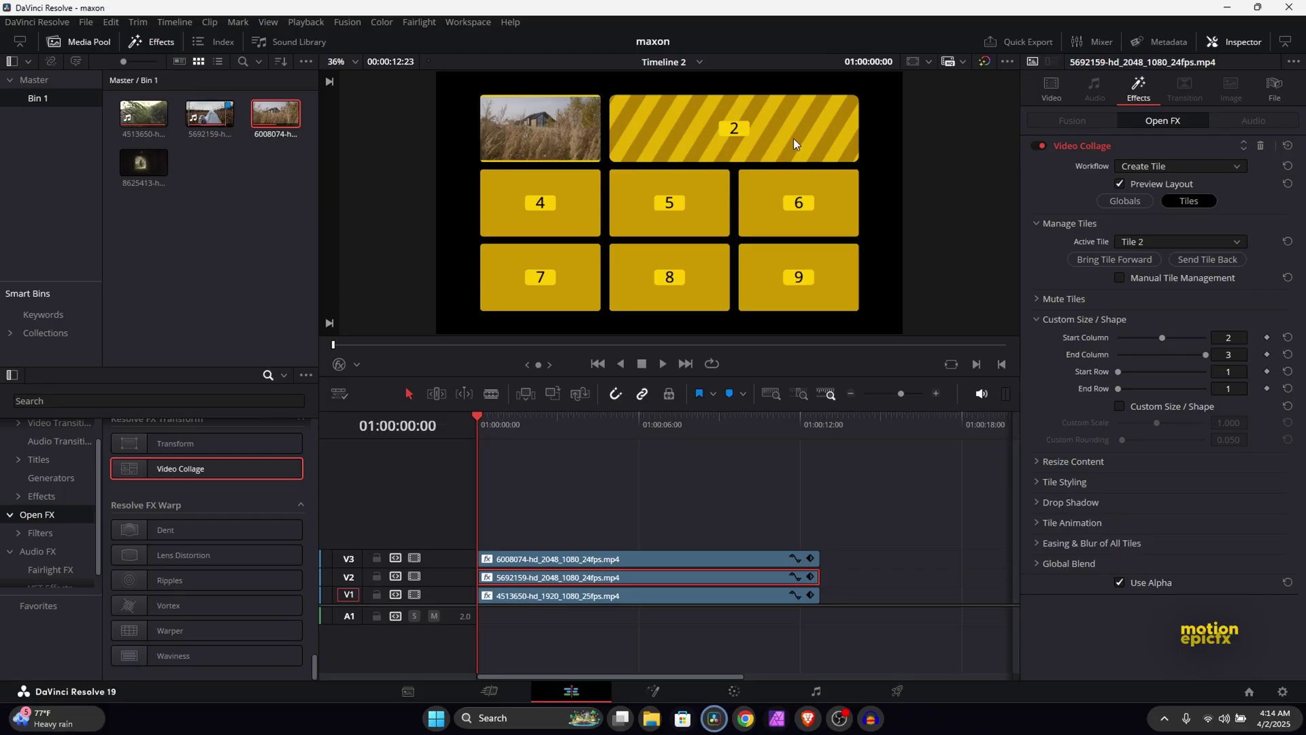
click(1119, 183)
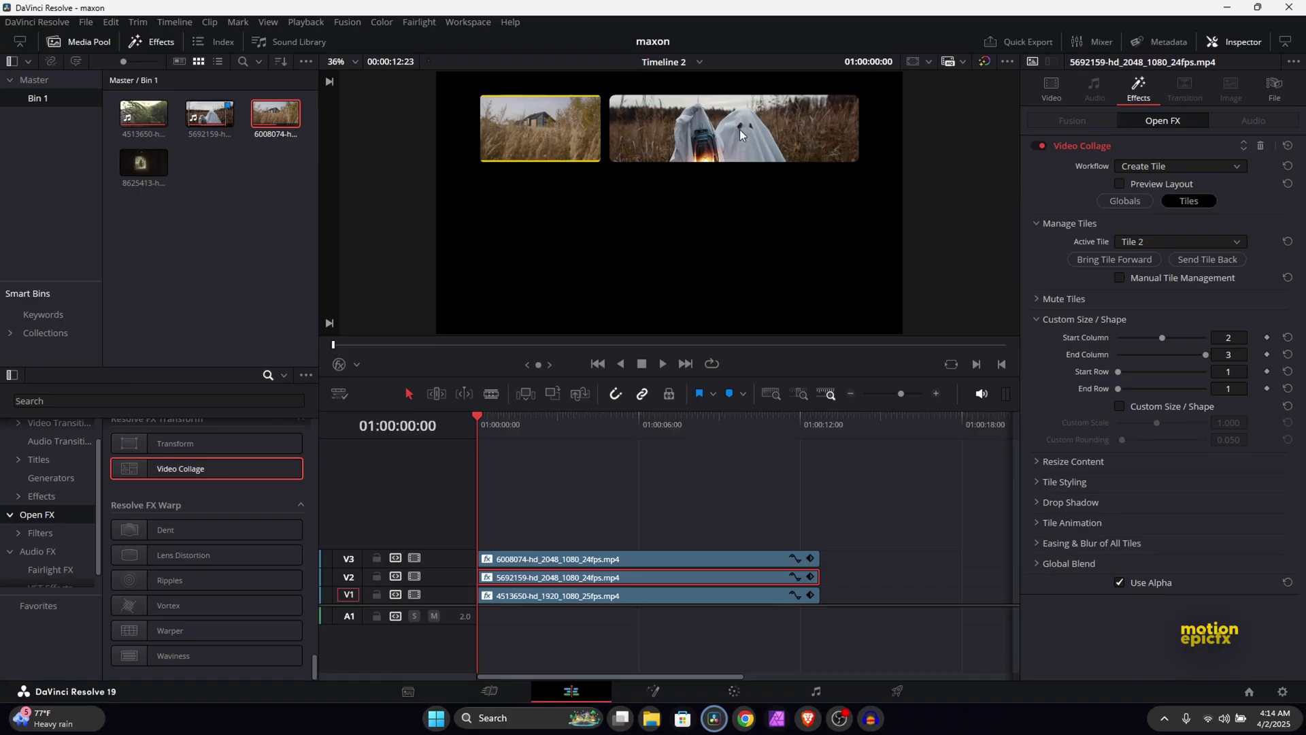
Set the V3 house tile's Resize Content Zoom to about 1.076.
click(567, 562)
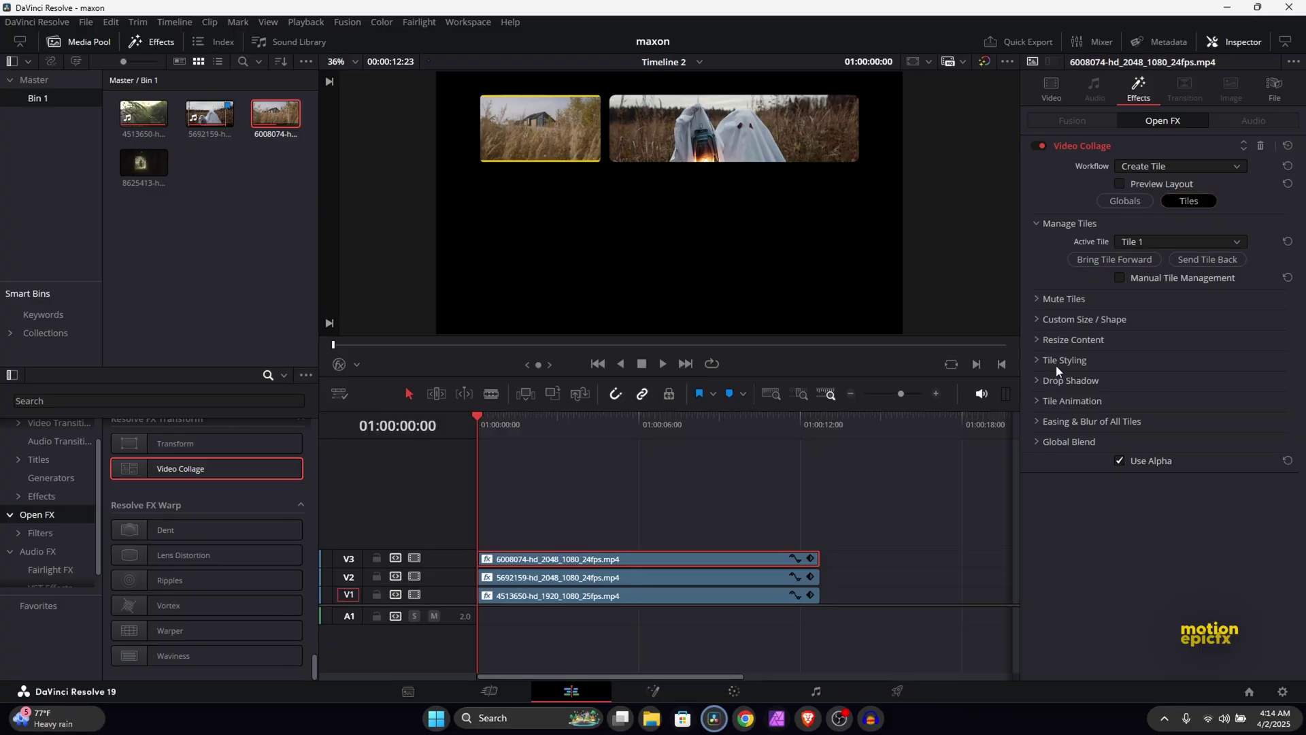
click(1038, 340)
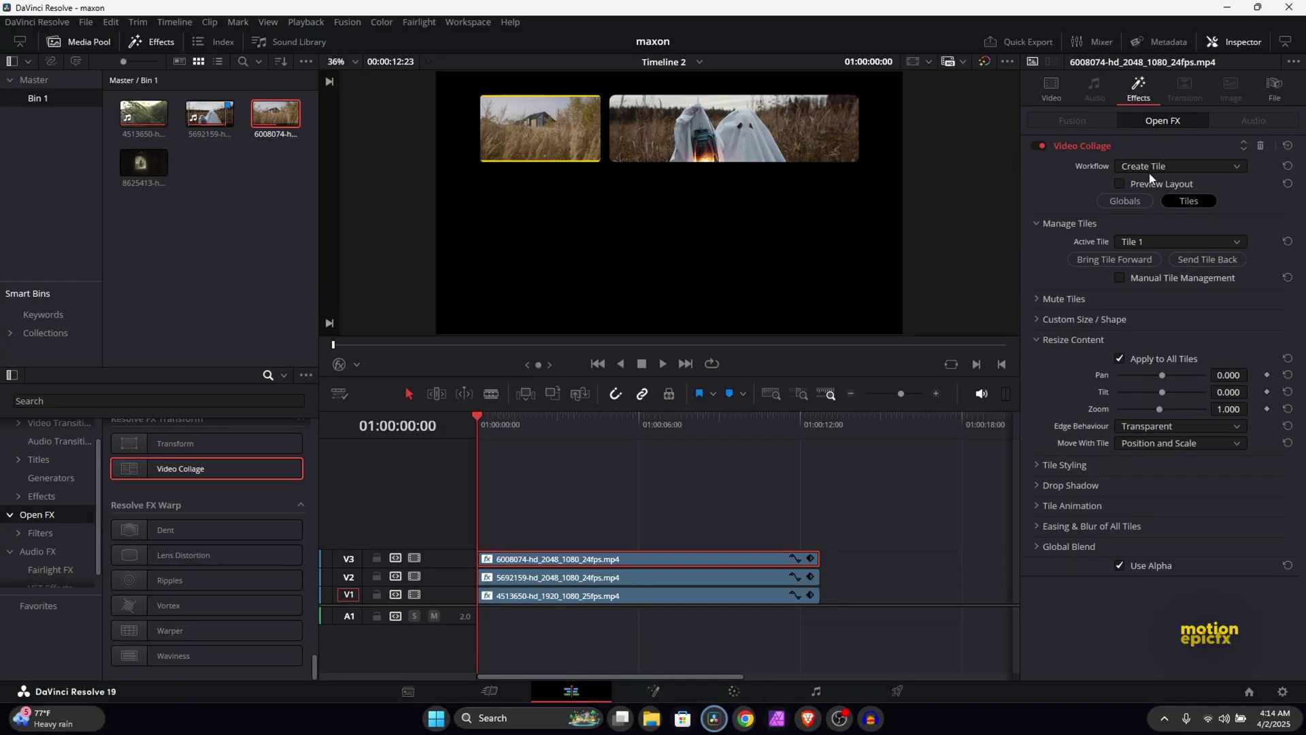
click(1123, 204)
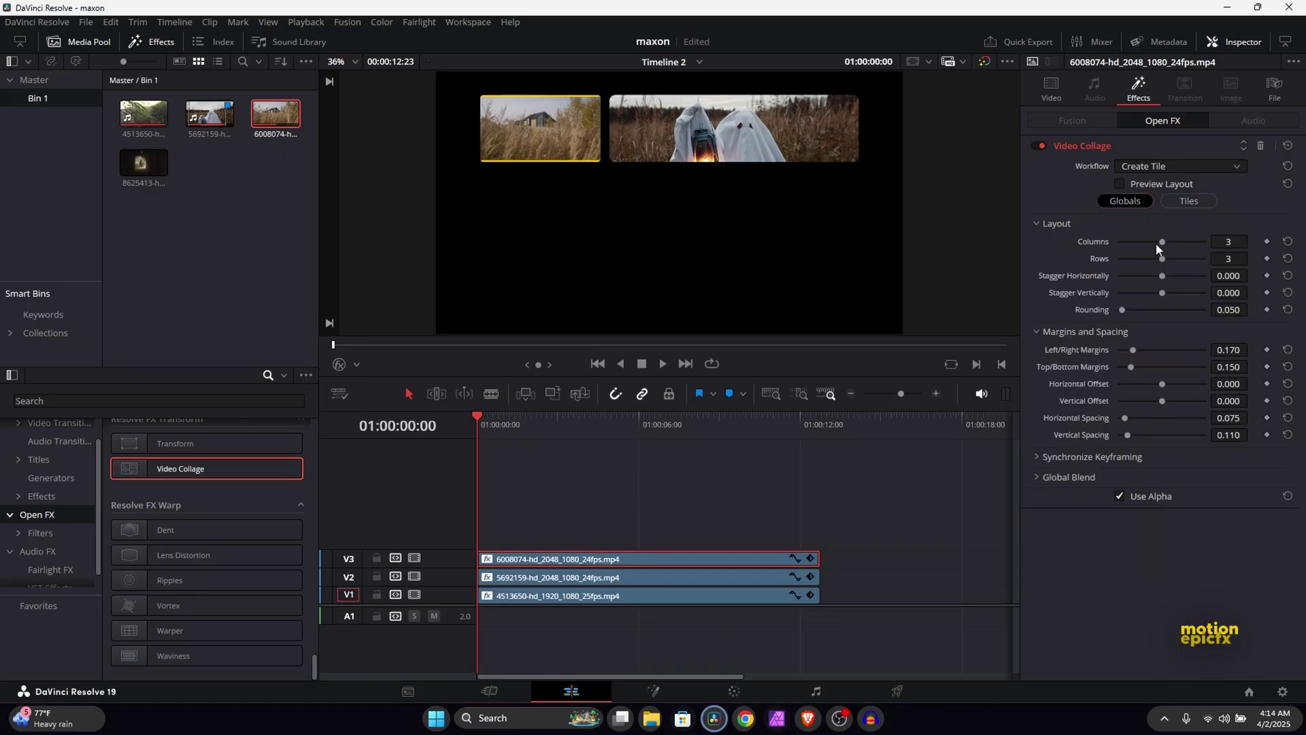
click(1188, 201)
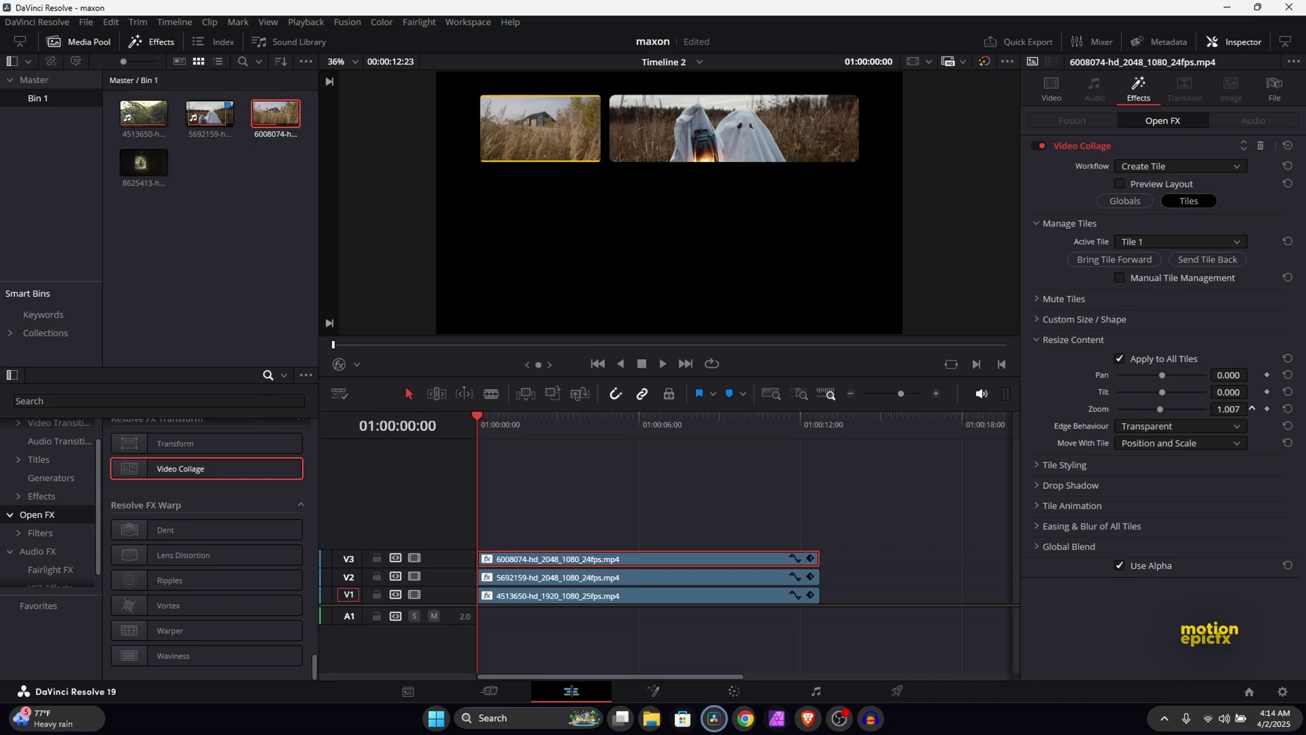
drag(1224, 409, 1253, 408)
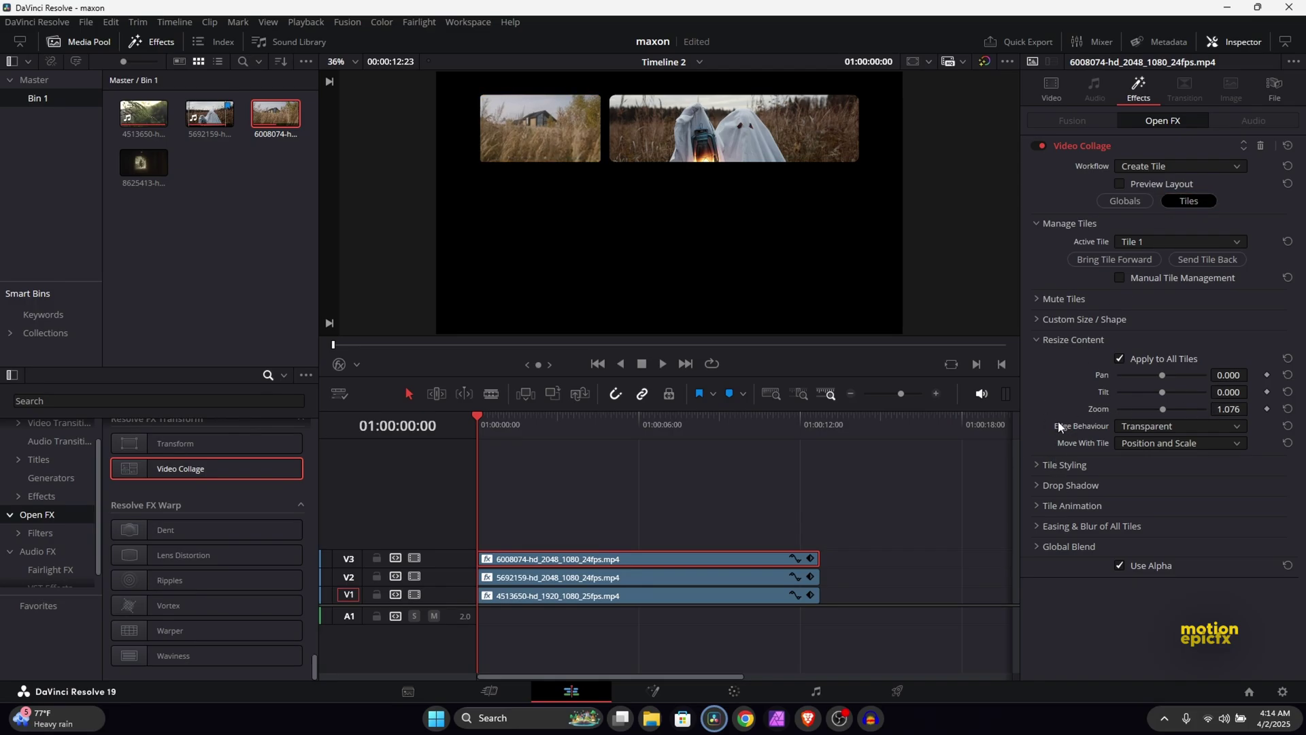
click(1038, 339)
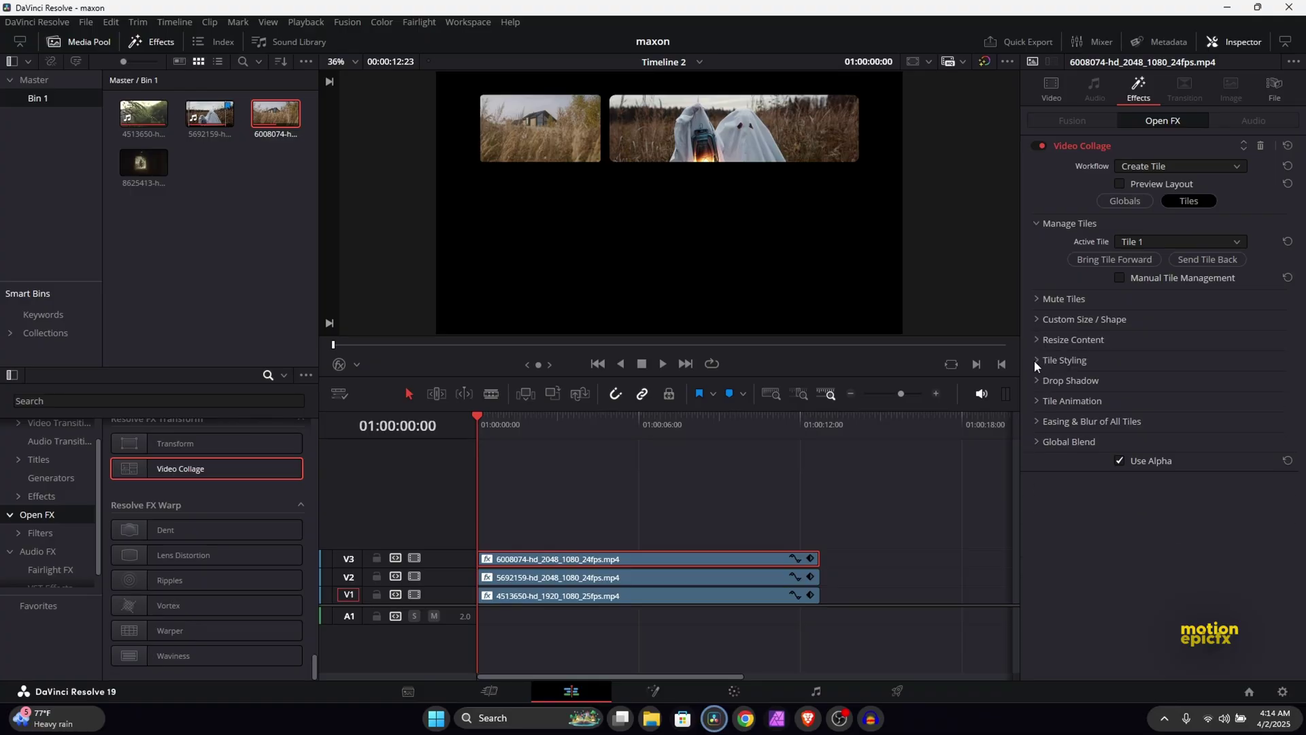
click(1035, 361)
click(1035, 361)
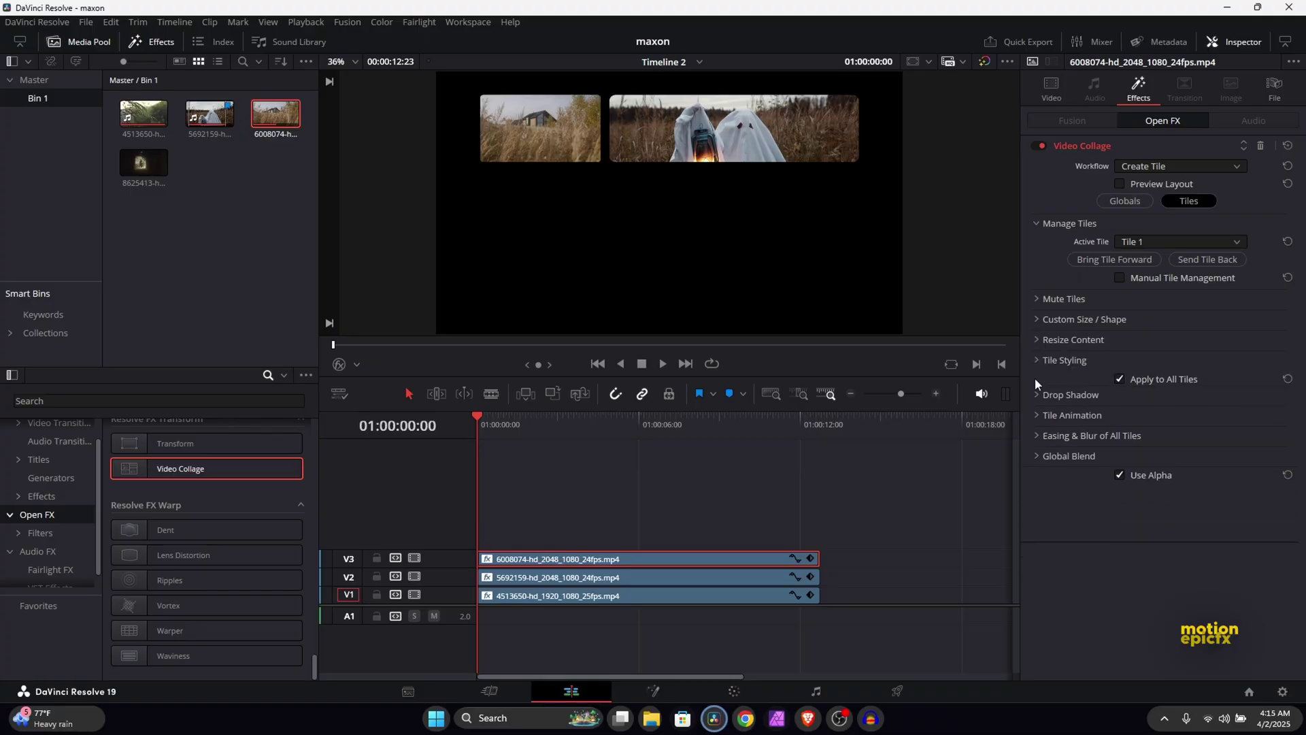
click(1035, 383)
click(1035, 382)
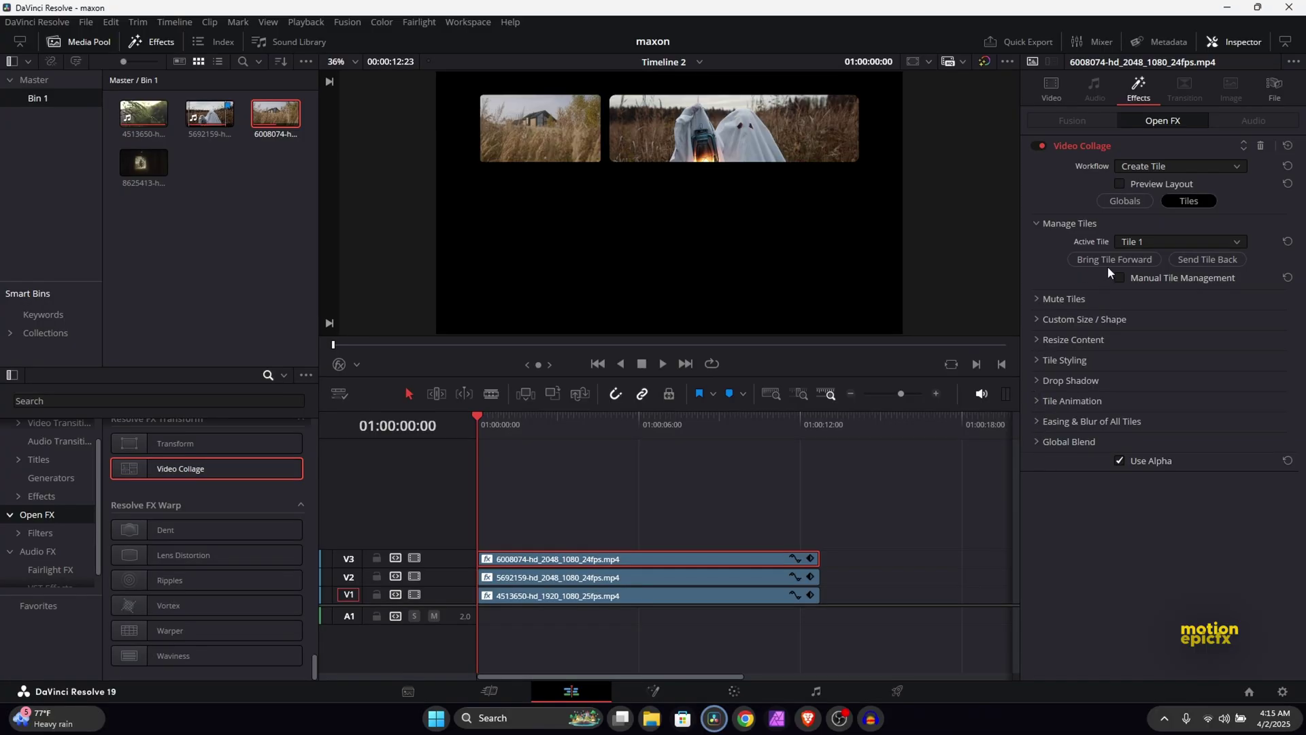
Select the V1 clip and make it Tile 4 with the numbered layout shown.
click(559, 597)
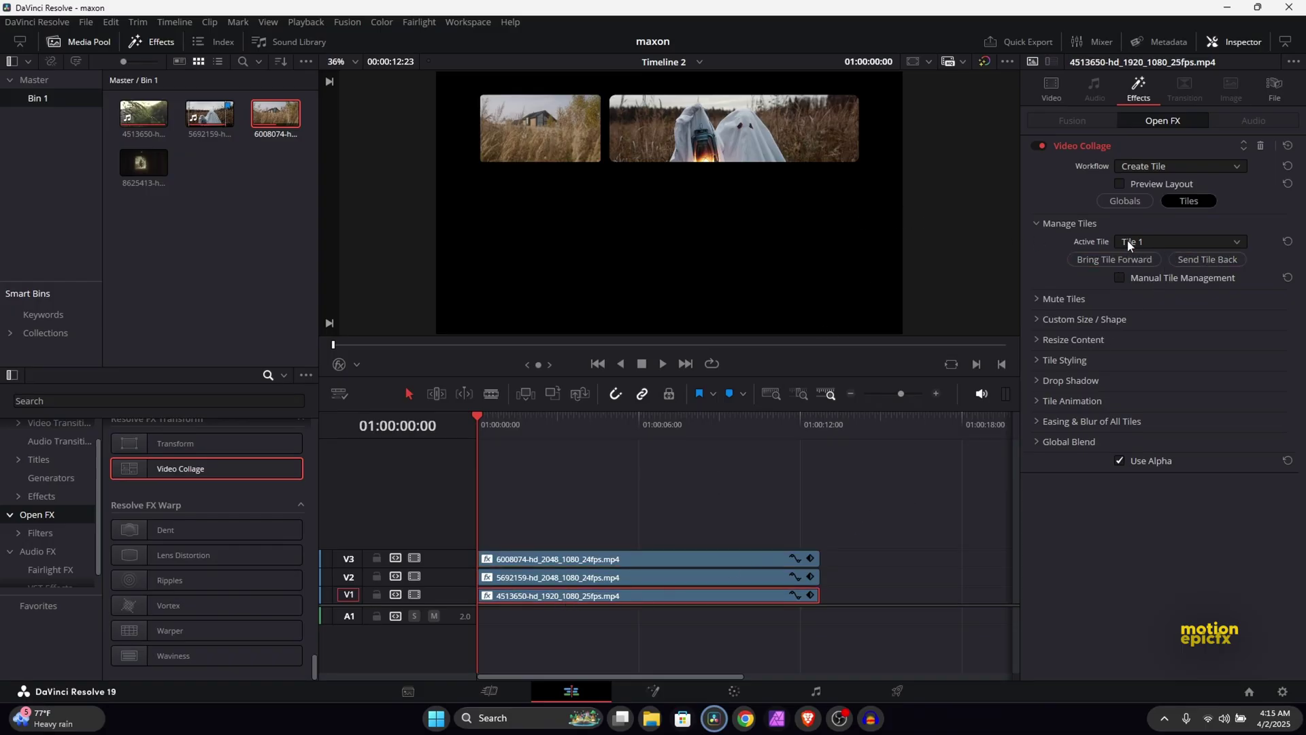
click(1147, 186)
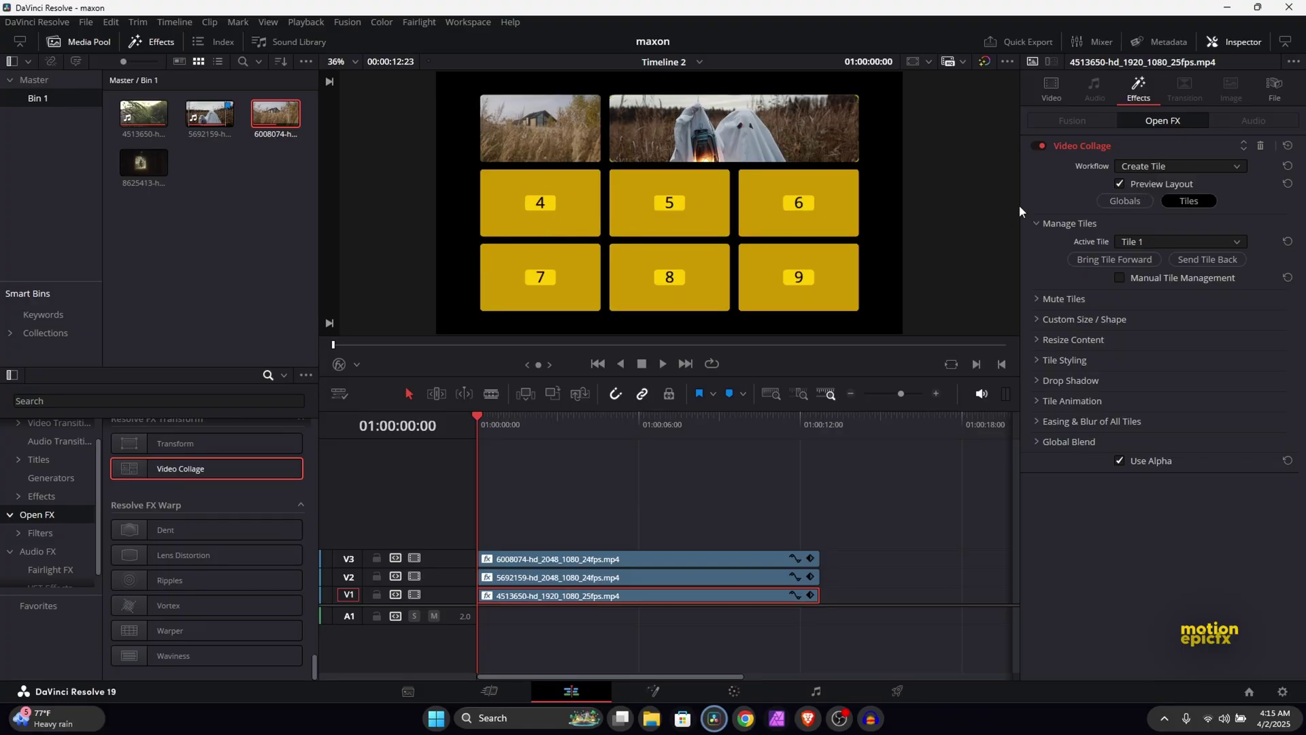
click(1120, 242)
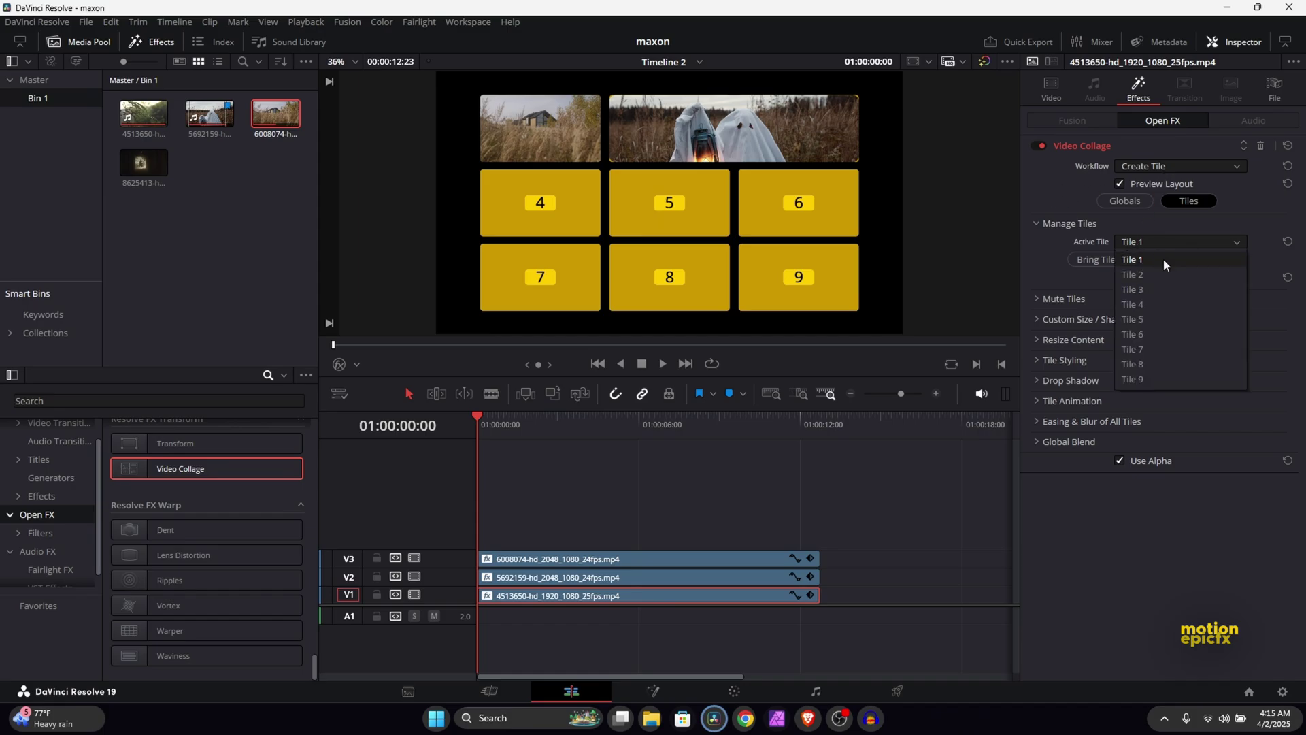
click(1145, 303)
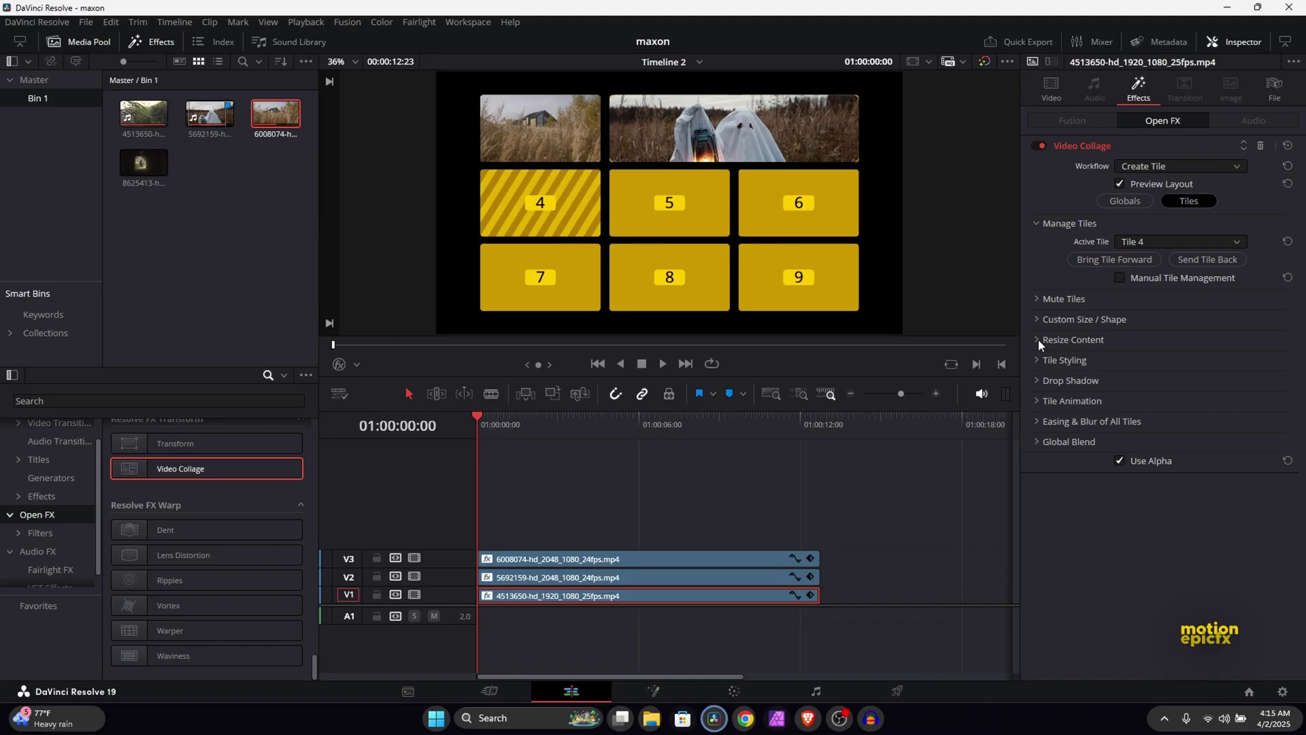
Stretch Tile 4 over rows 2–3 and columns 1–3, then hide the layout preview.
click(1037, 320)
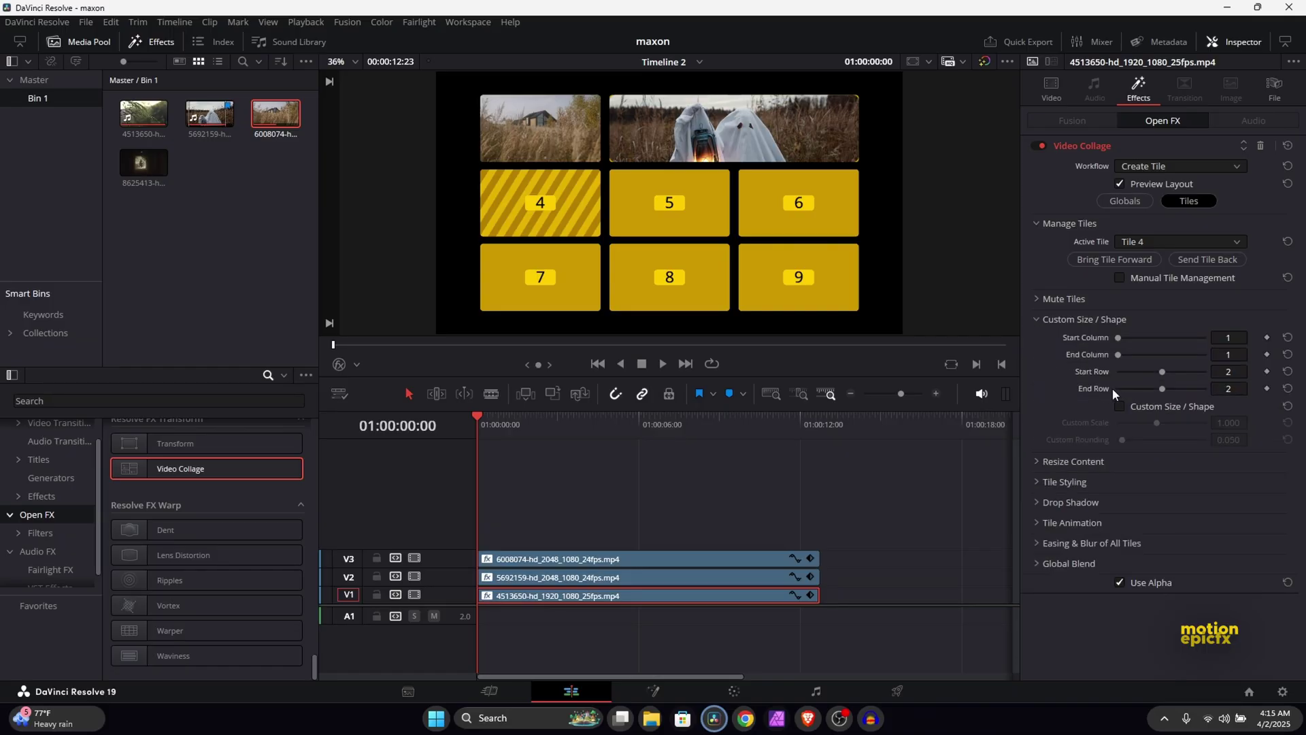
drag(1163, 374, 1240, 391)
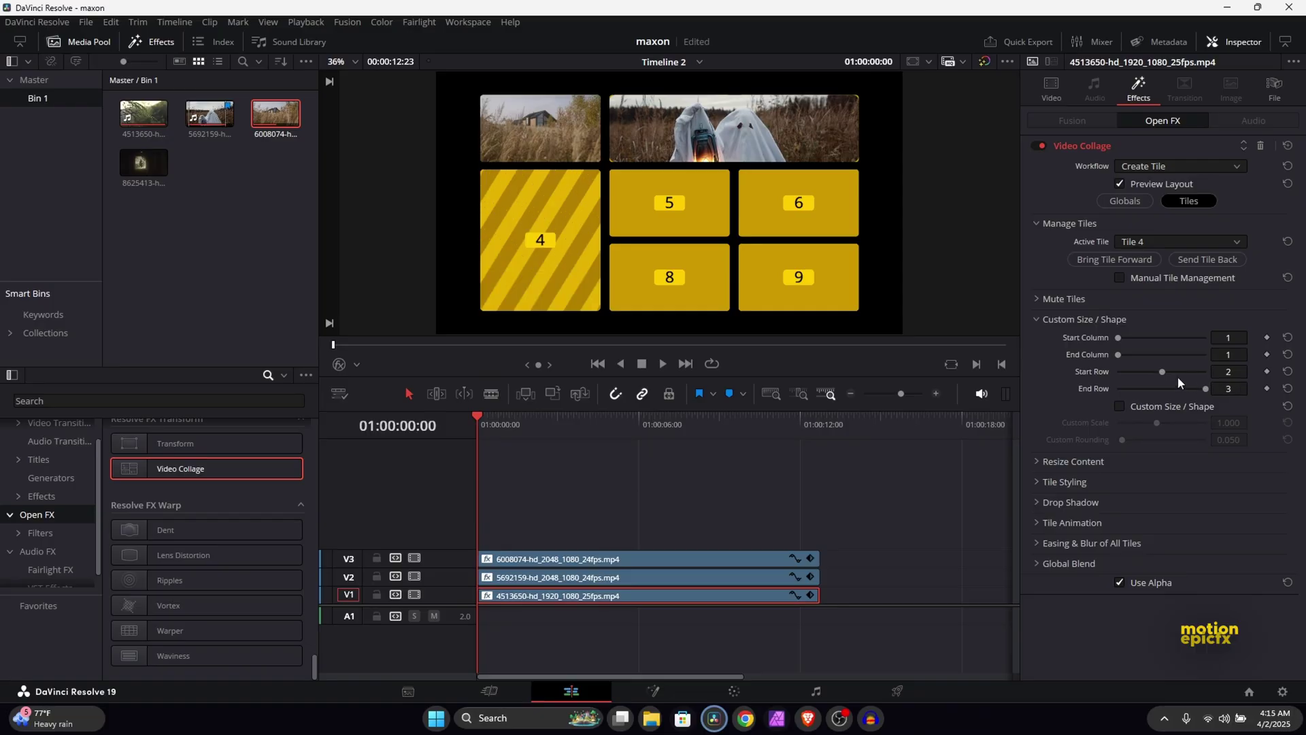
drag(1118, 355, 1202, 366)
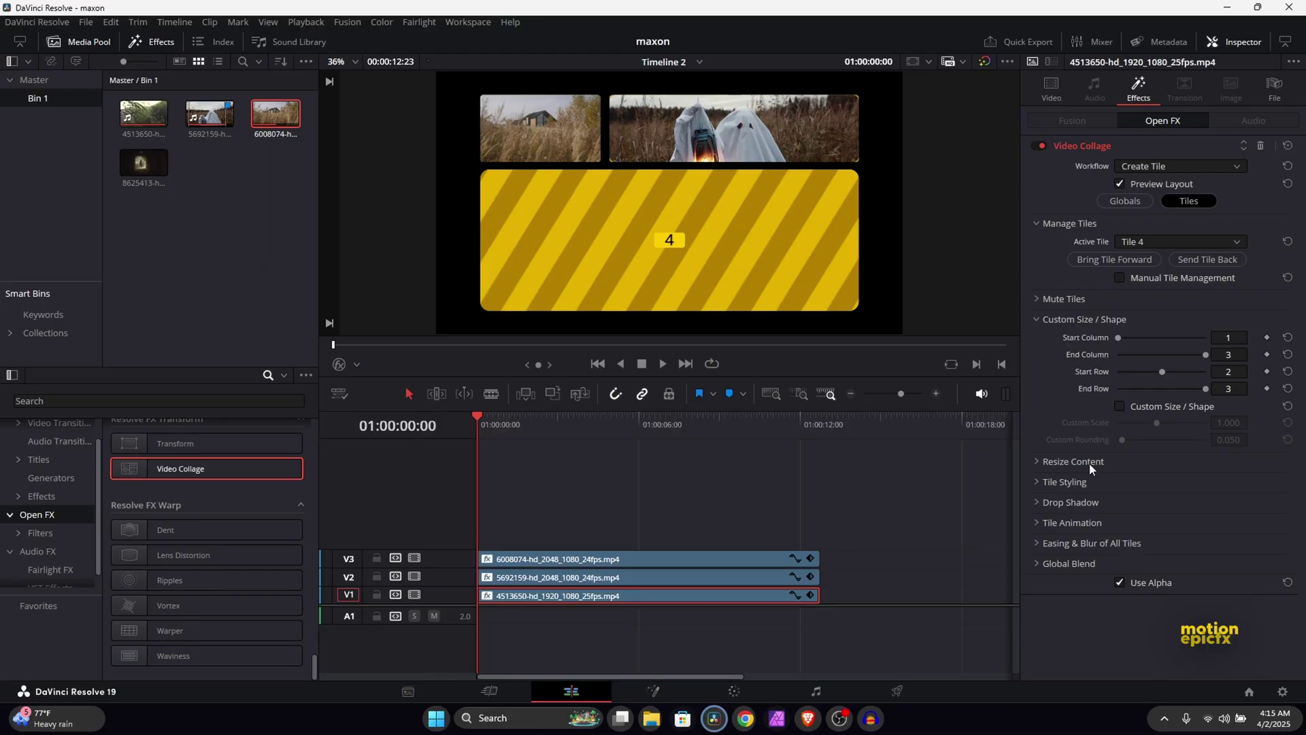
click(1135, 184)
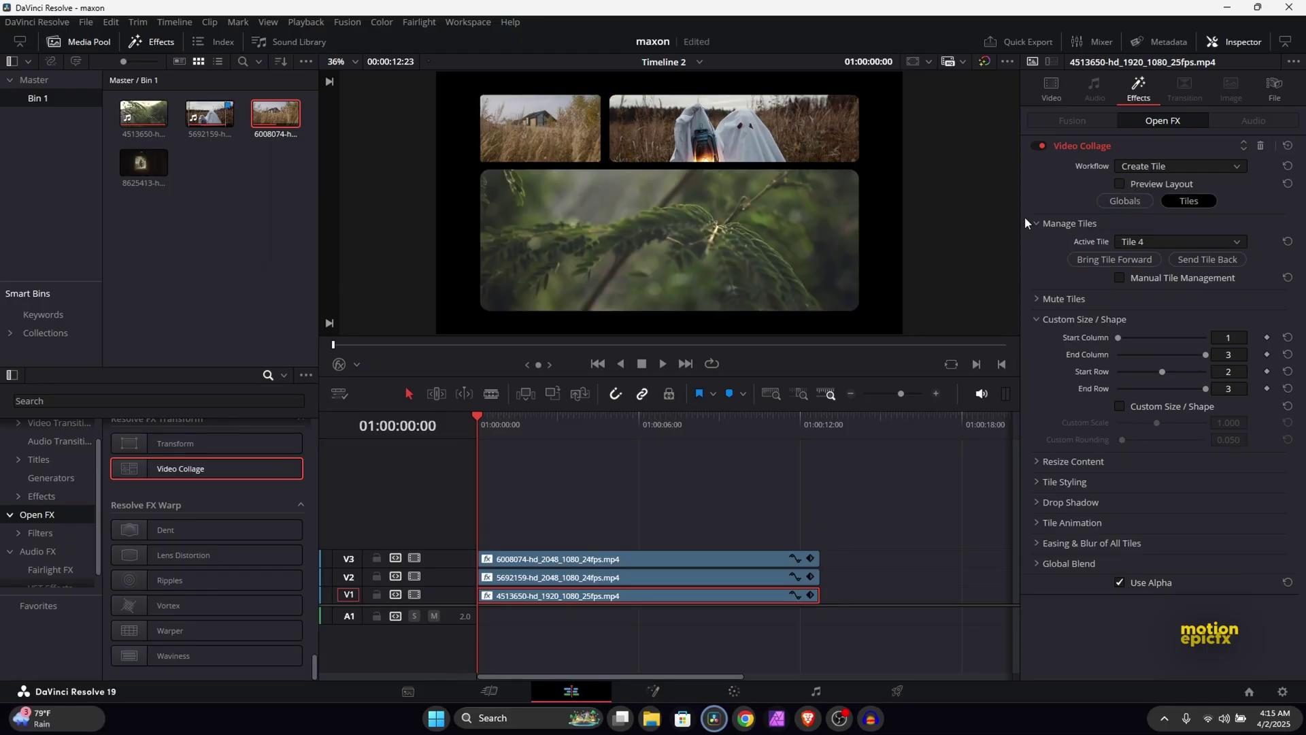
drag(499, 428, 472, 435)
Keyframe the house tile's Start/End Column at 0 s, then set End Column 2 at 2 seconds.
click(581, 559)
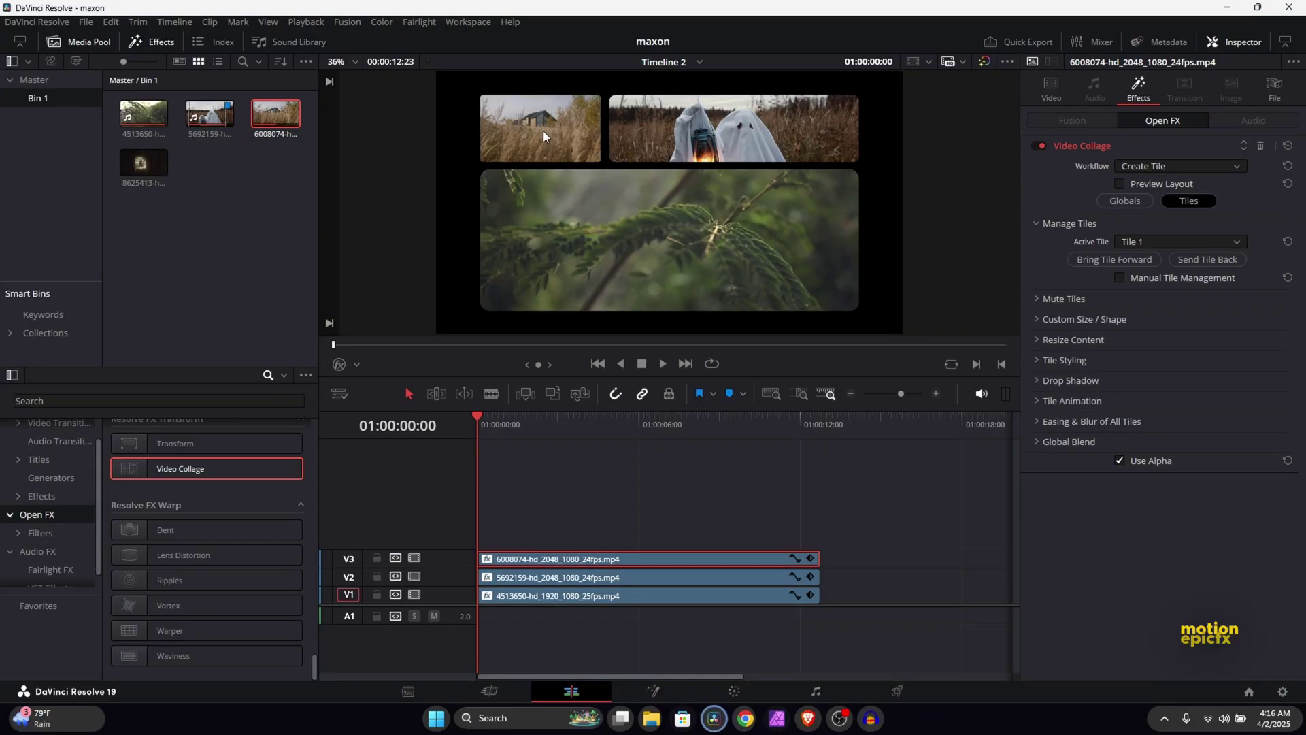
click(1040, 320)
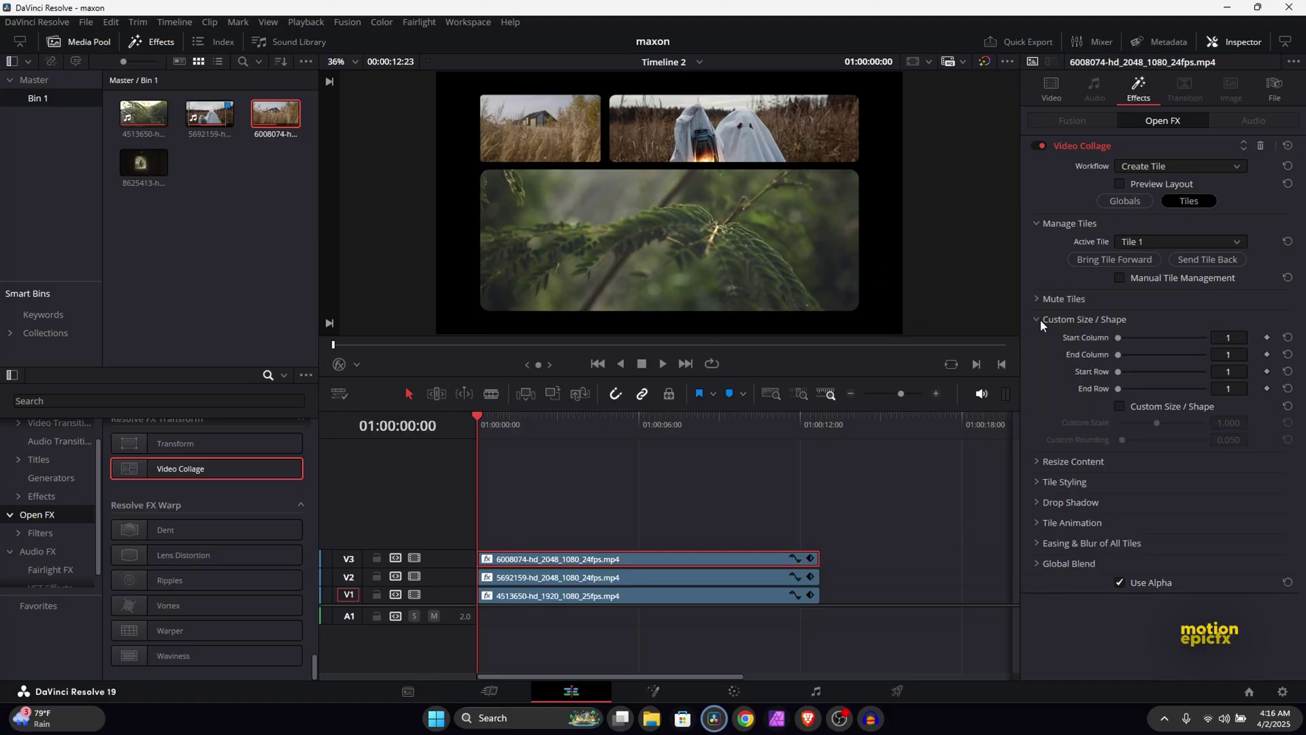
click(1267, 338)
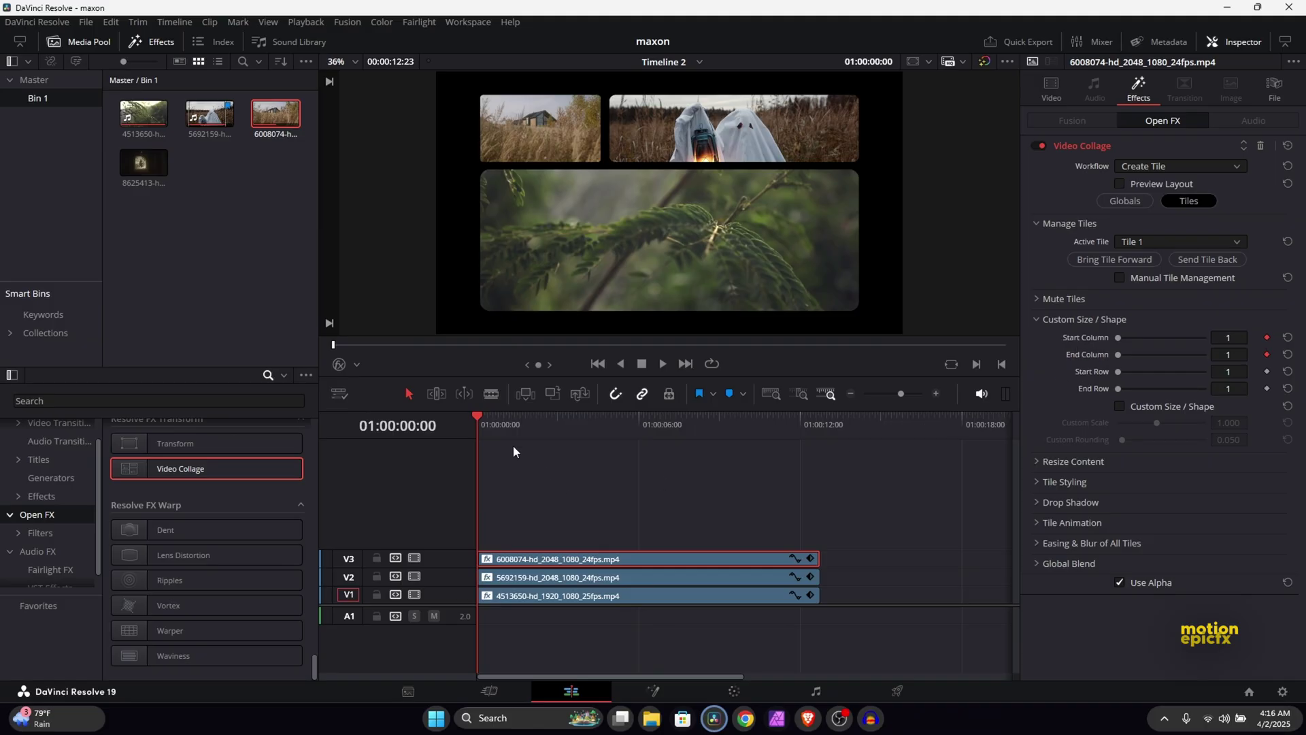
drag(509, 427, 533, 430)
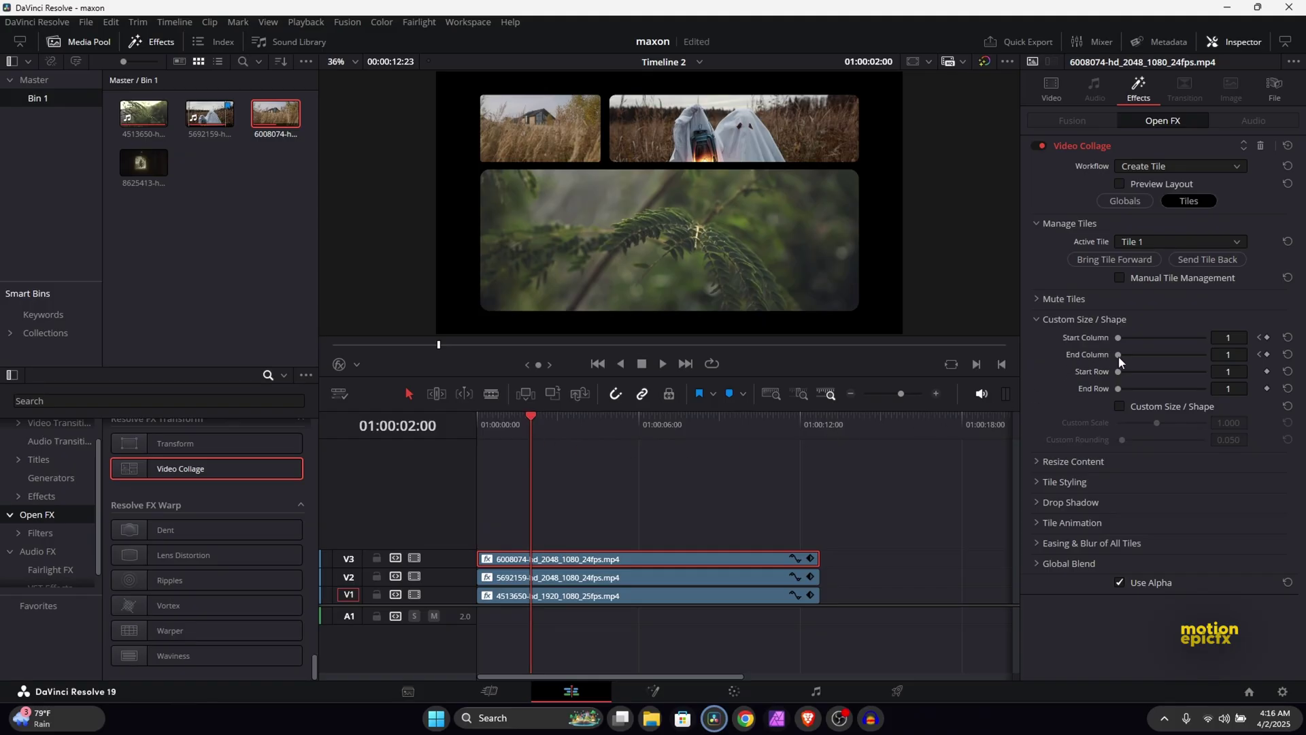
drag(1142, 360, 1155, 360)
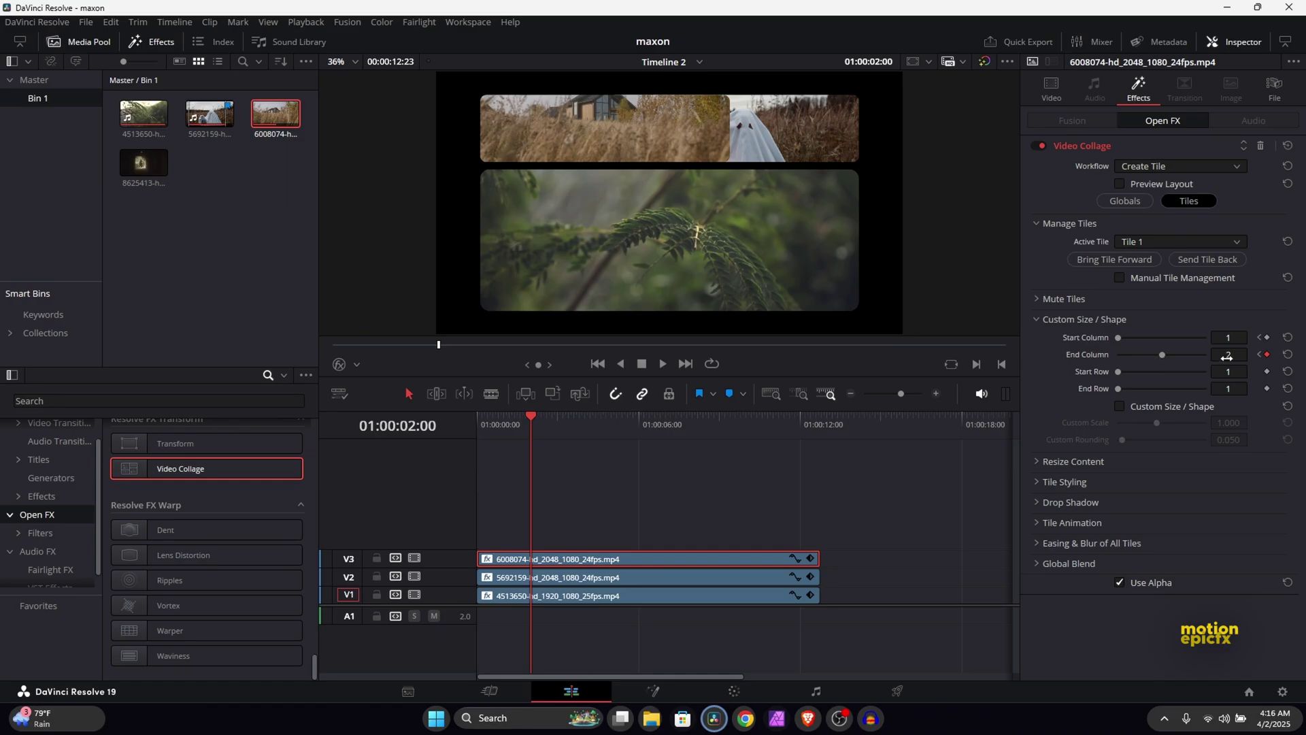
Keyframe the ghost tile's Start Column at 0 s, save, then shift it to column 3 at 2 seconds.
click(515, 577)
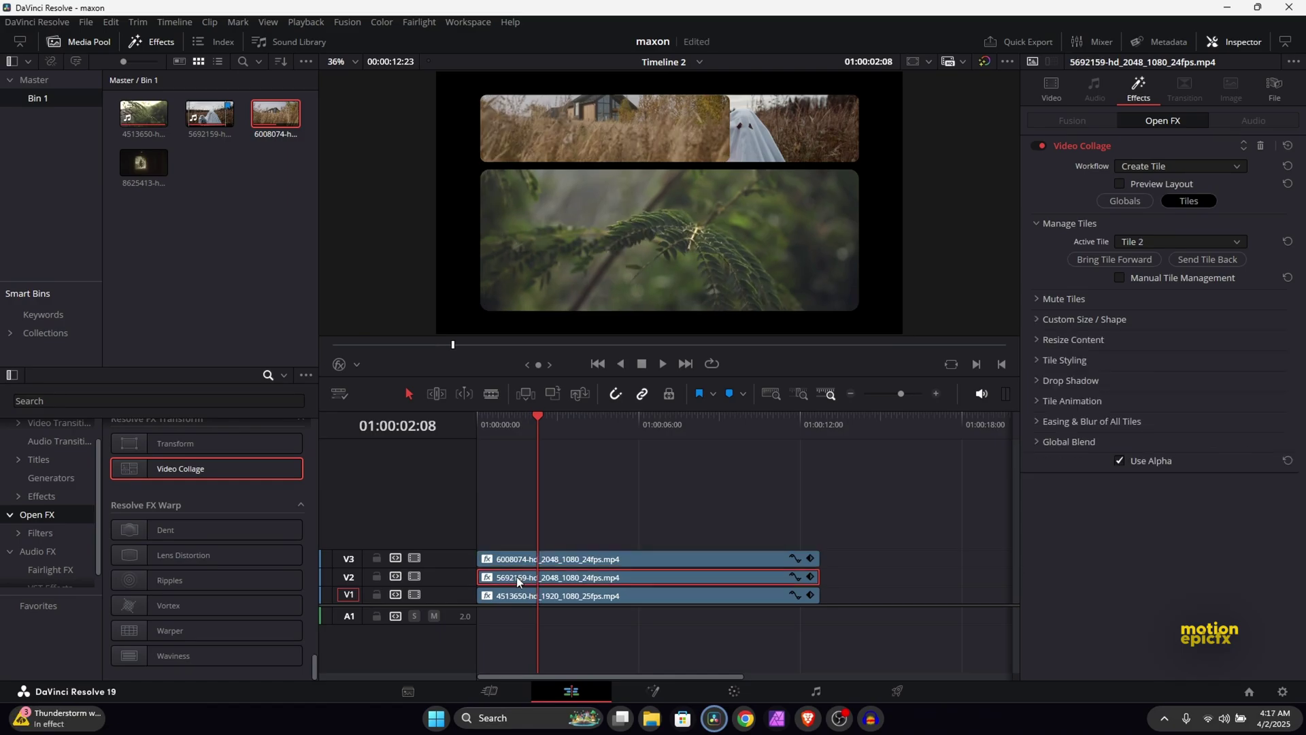
click(1039, 318)
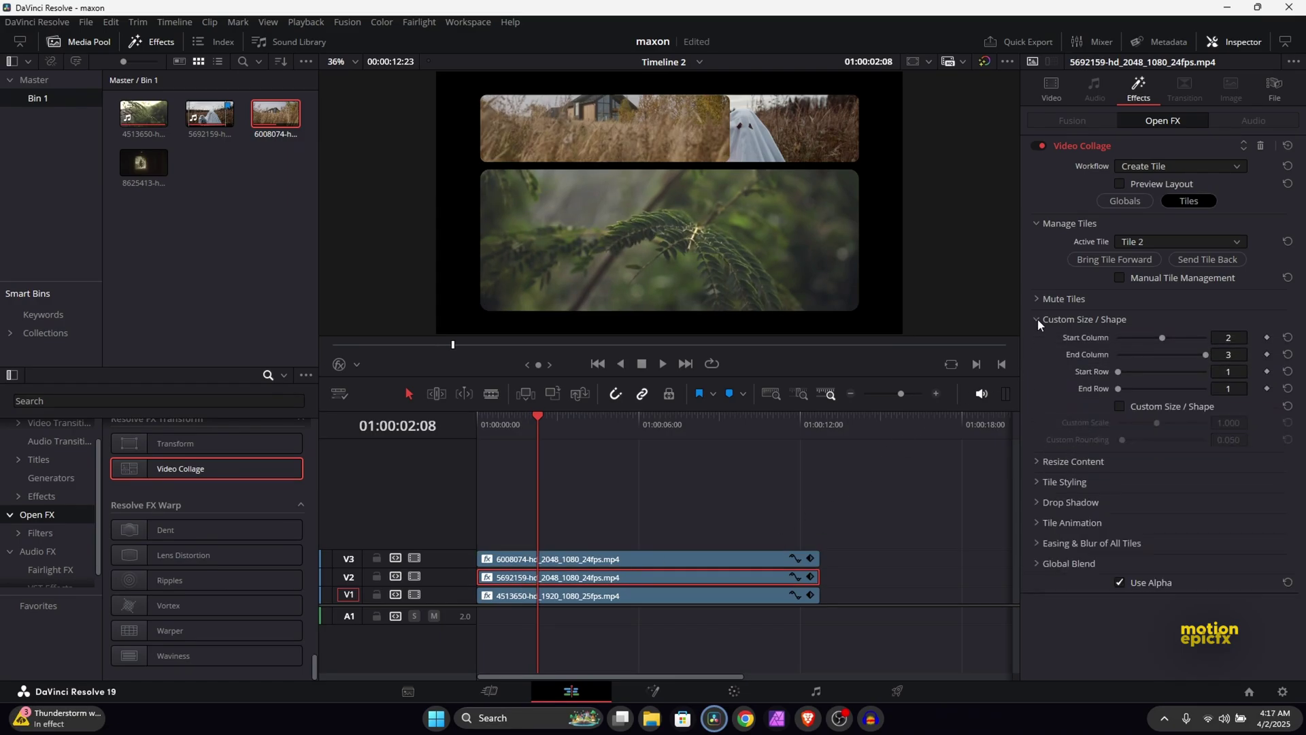
drag(509, 430, 439, 426)
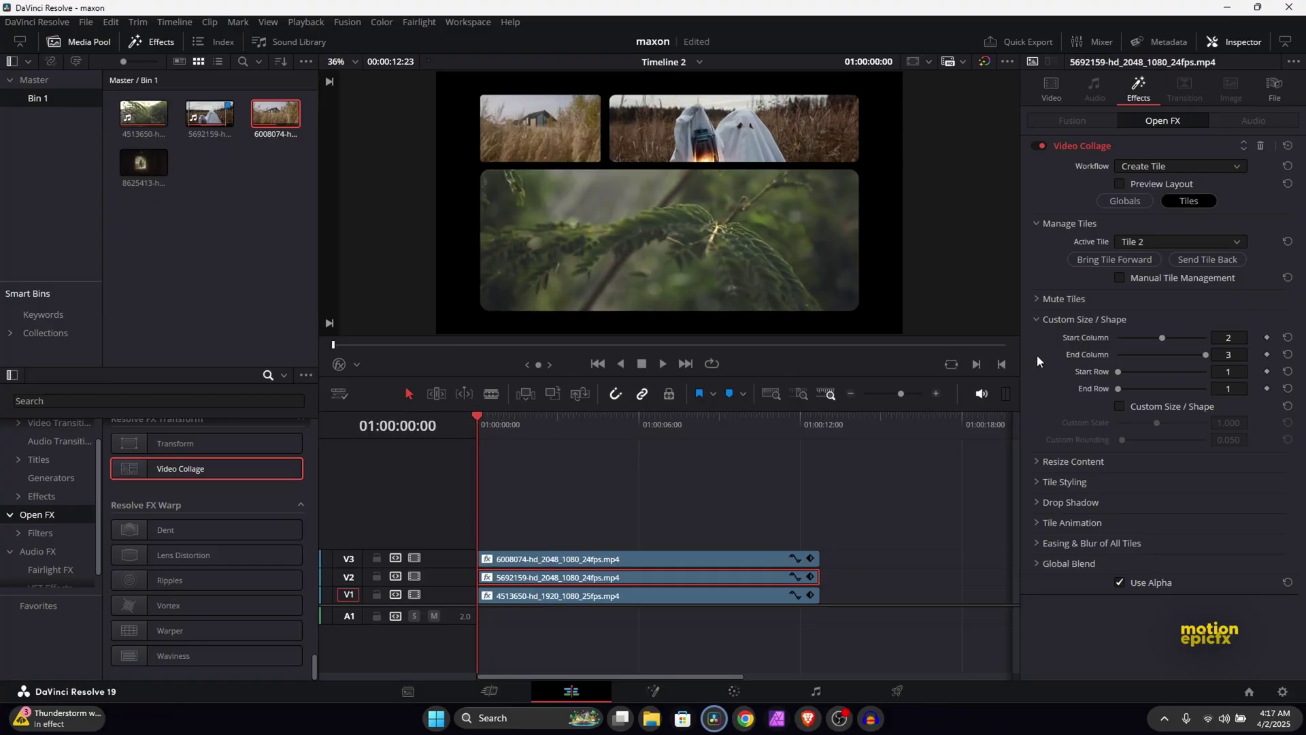
click(1266, 338)
key(ctrl+s)
mouse_move(529, 426)
mouse_down()
mouse_move(556, 430)
mouse_move(530, 423)
mouse_up()
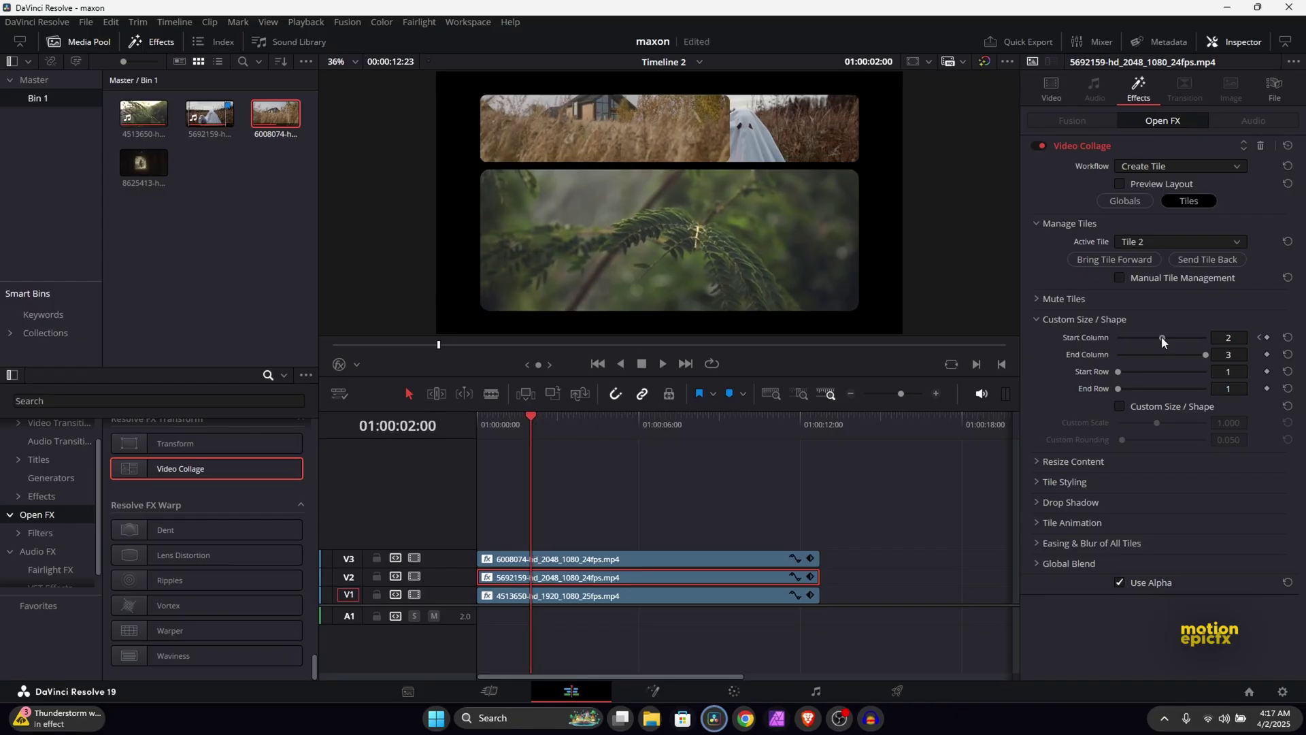
drag(1174, 338, 1196, 340)
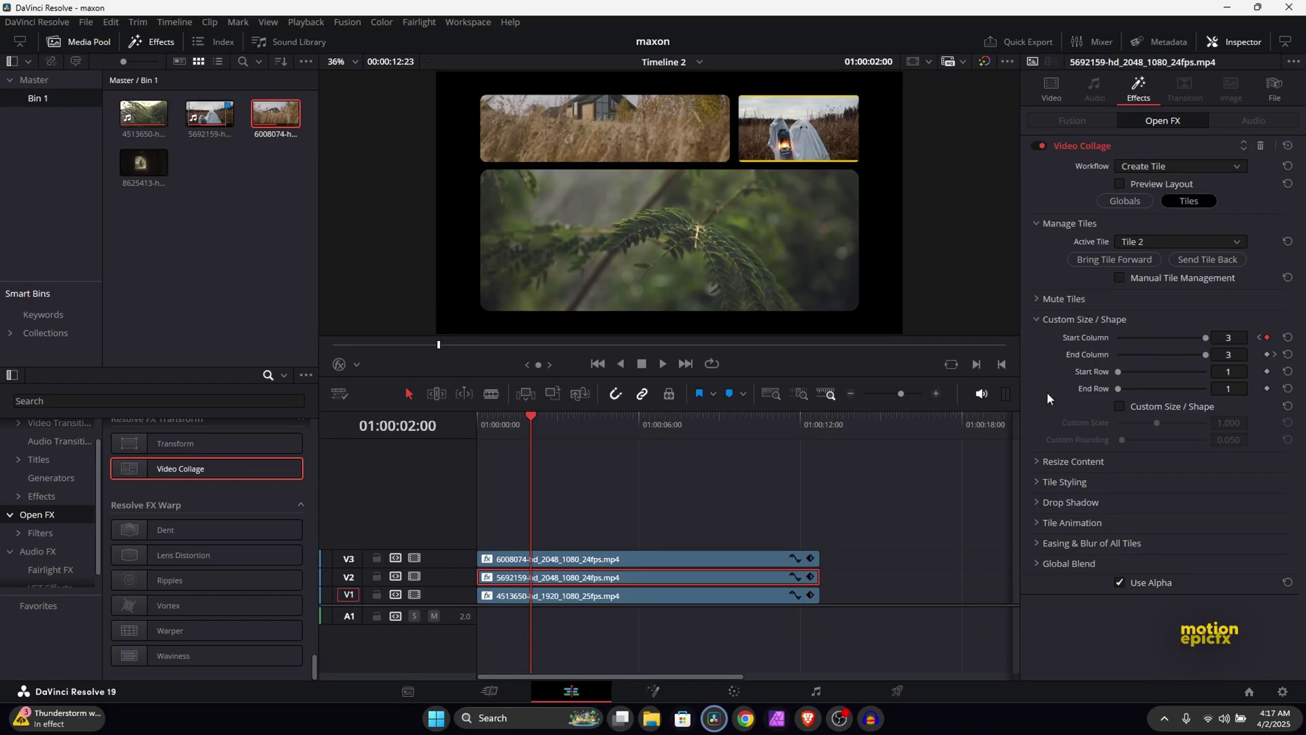
Zoom the ghost footage to 1.077, play the animation from the start, and return to 01:00:02:00.
click(1038, 462)
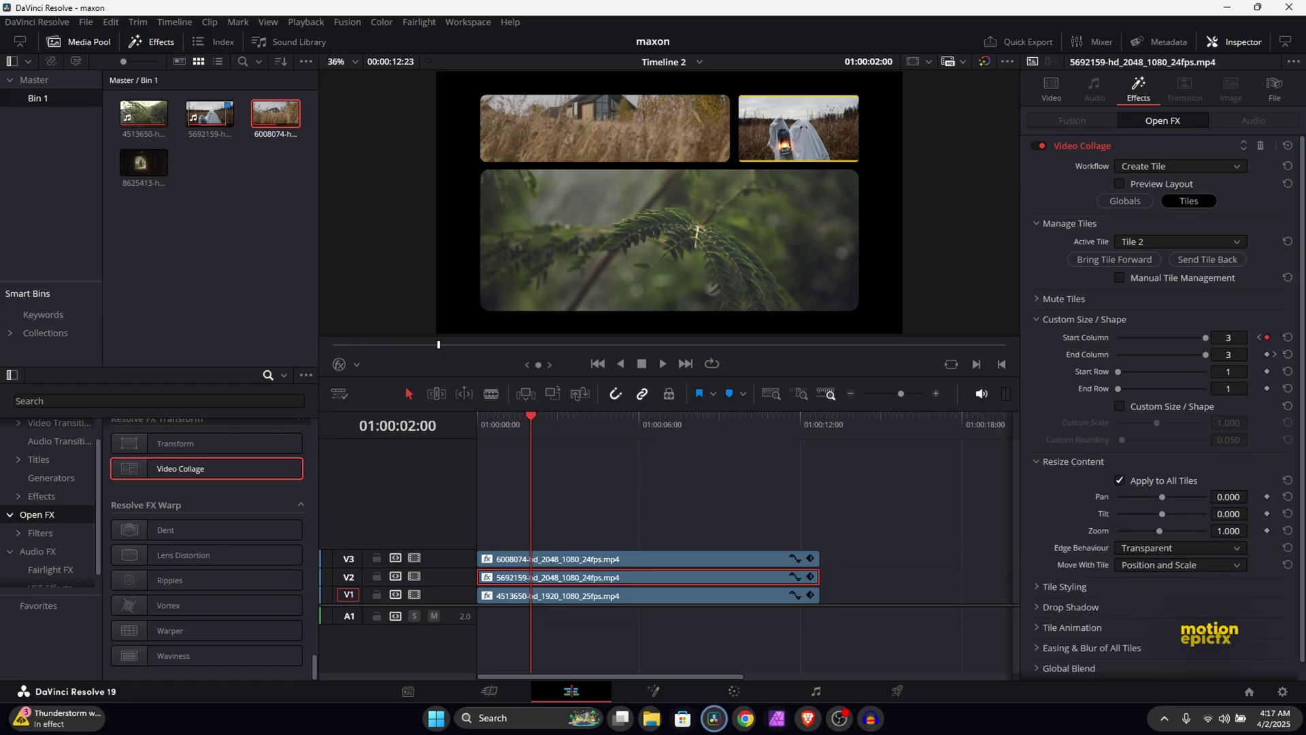
drag(1229, 530, 1229, 530)
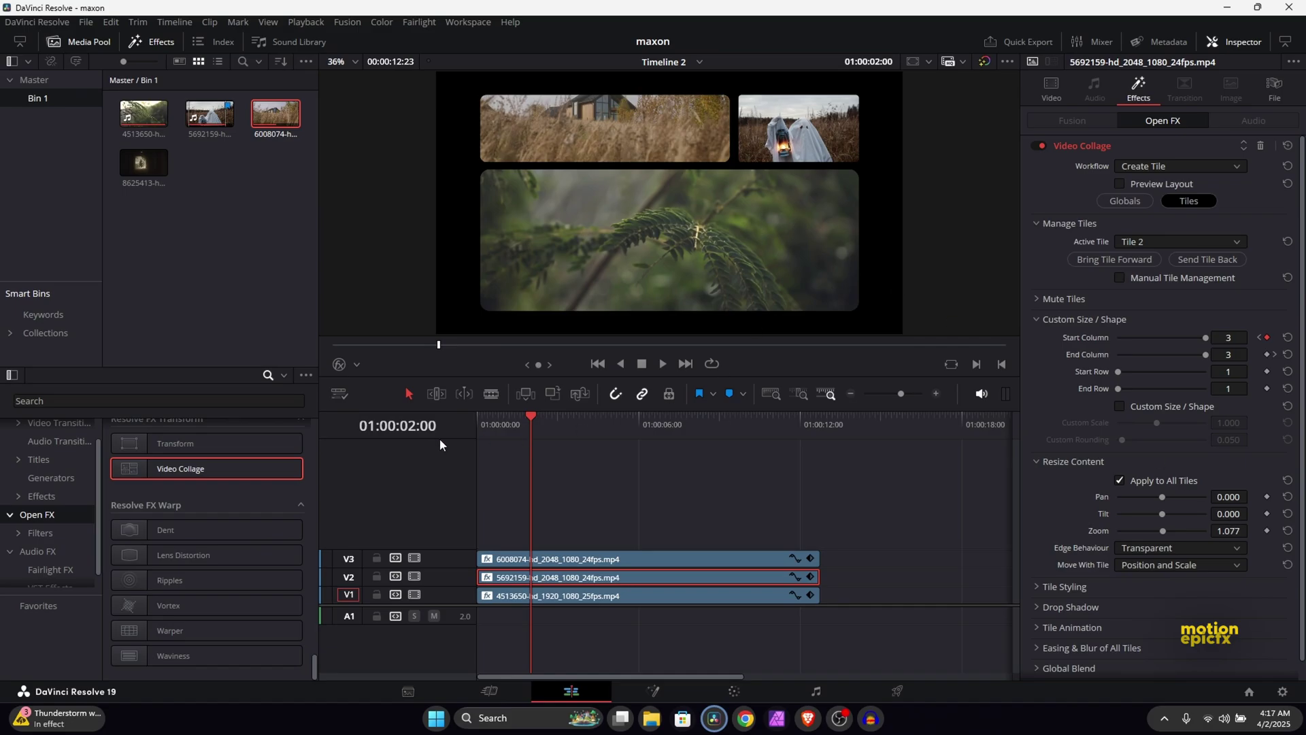
key(Home)
click(662, 363)
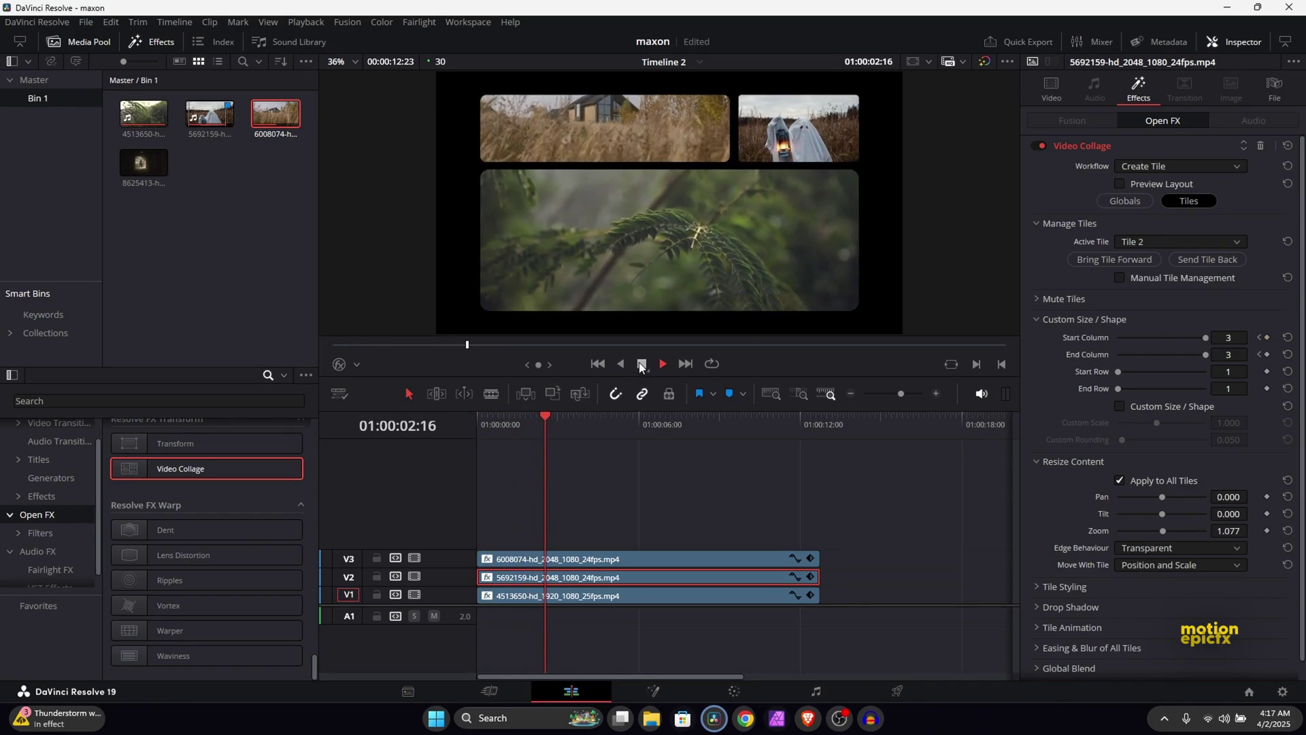
click(638, 366)
drag(553, 431, 531, 430)
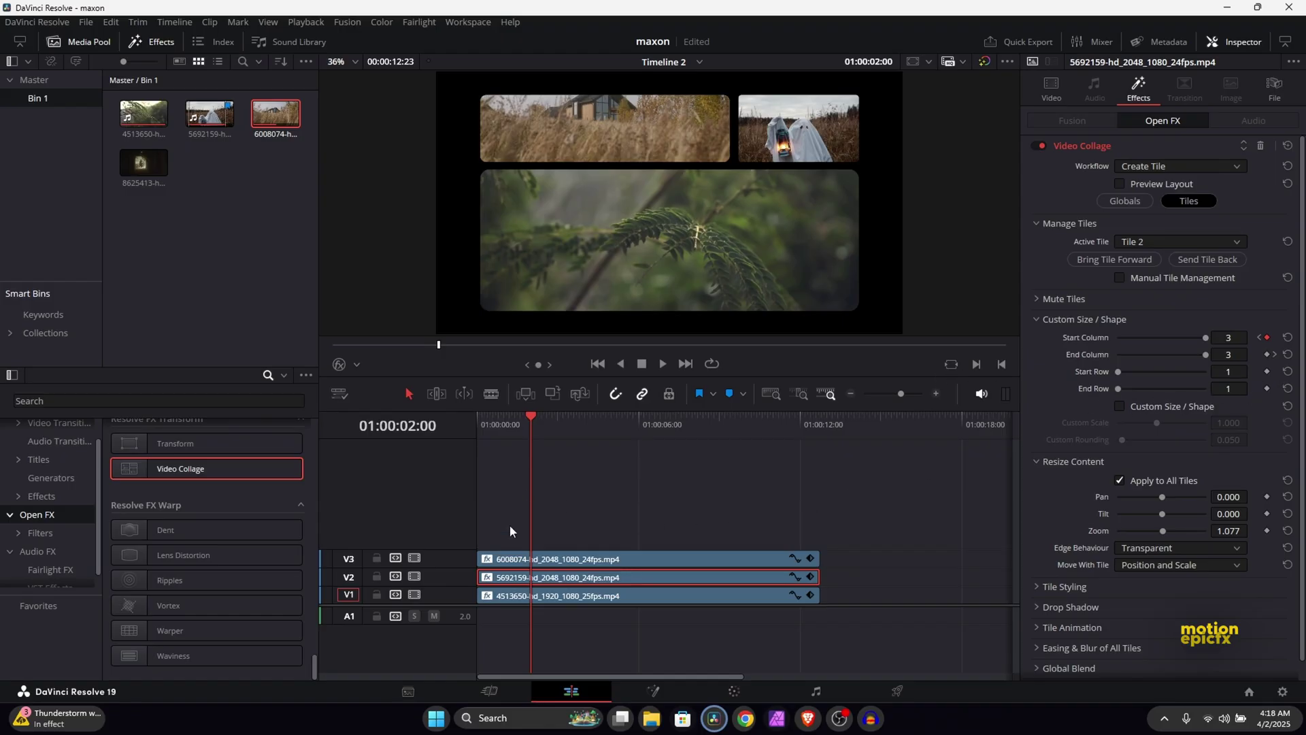
Keyframe the house tile's Start Row and End Row at 2:00, then set End Row to 2 at 4:00.
click(507, 561)
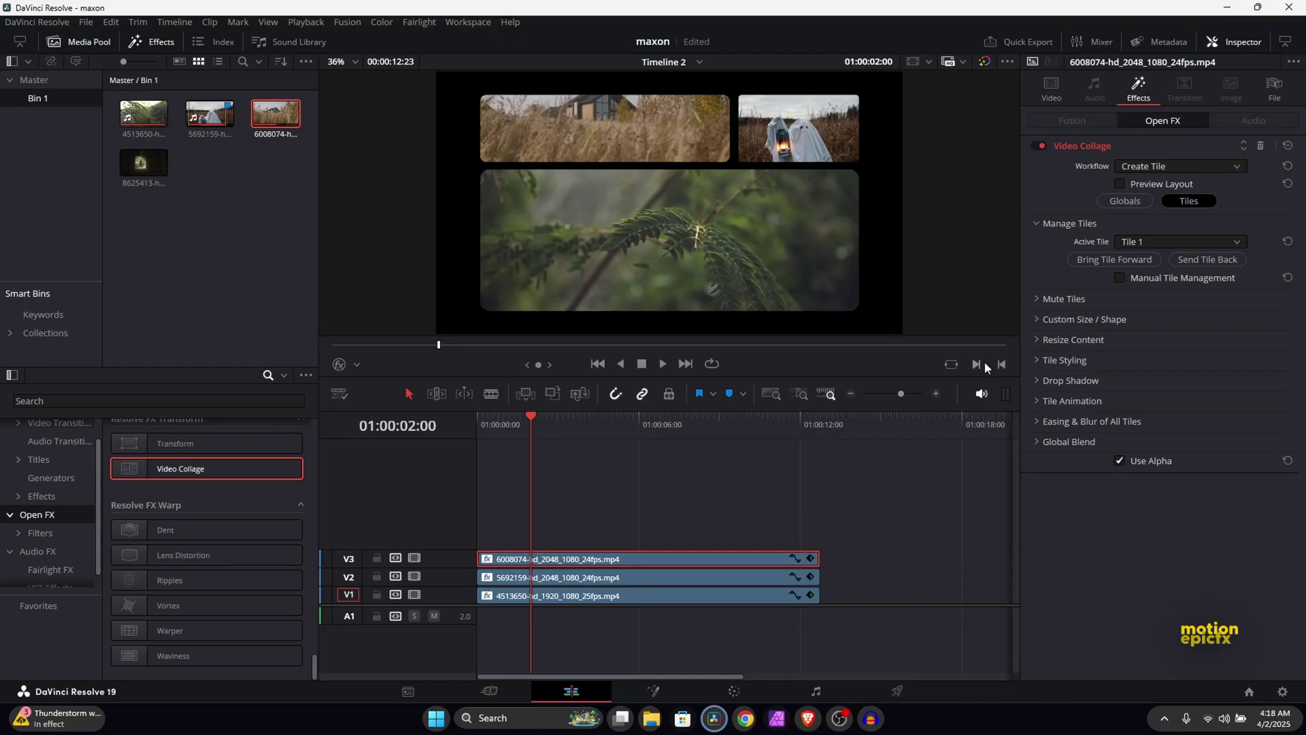
click(1039, 318)
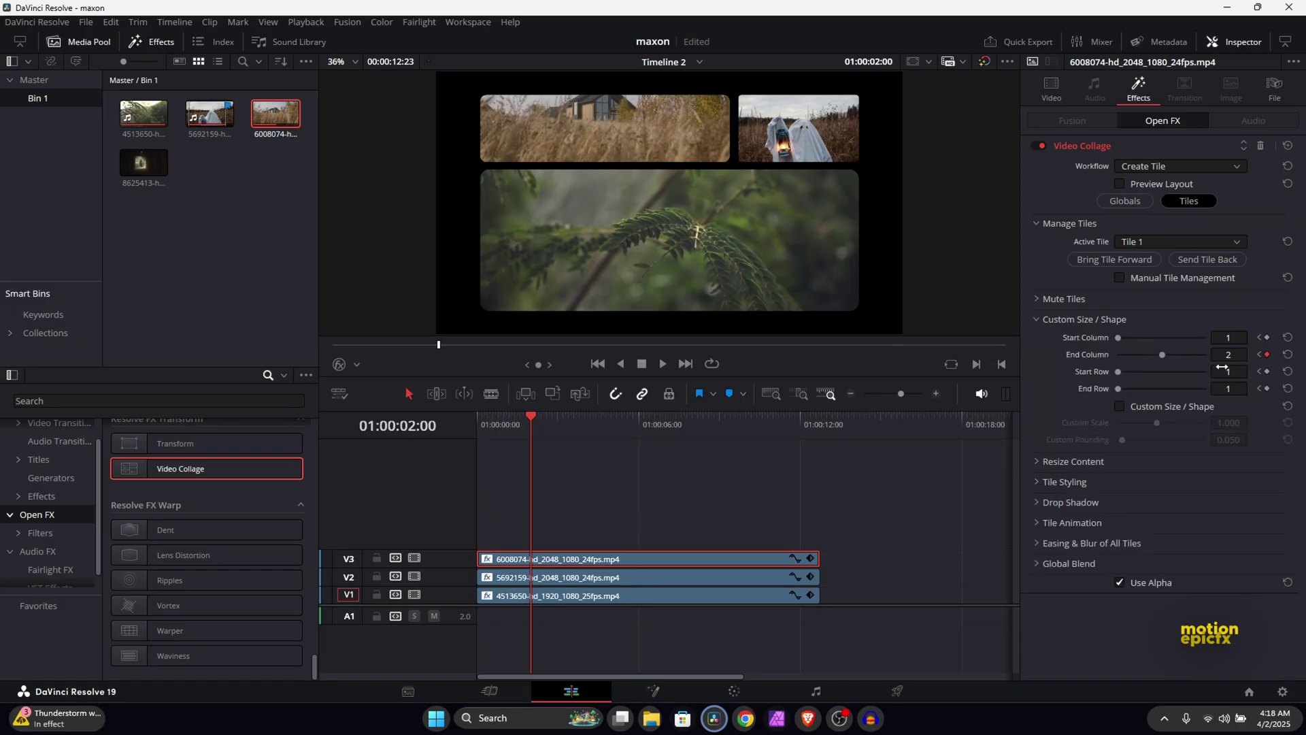
click(1267, 371)
click(1268, 389)
drag(566, 426, 586, 427)
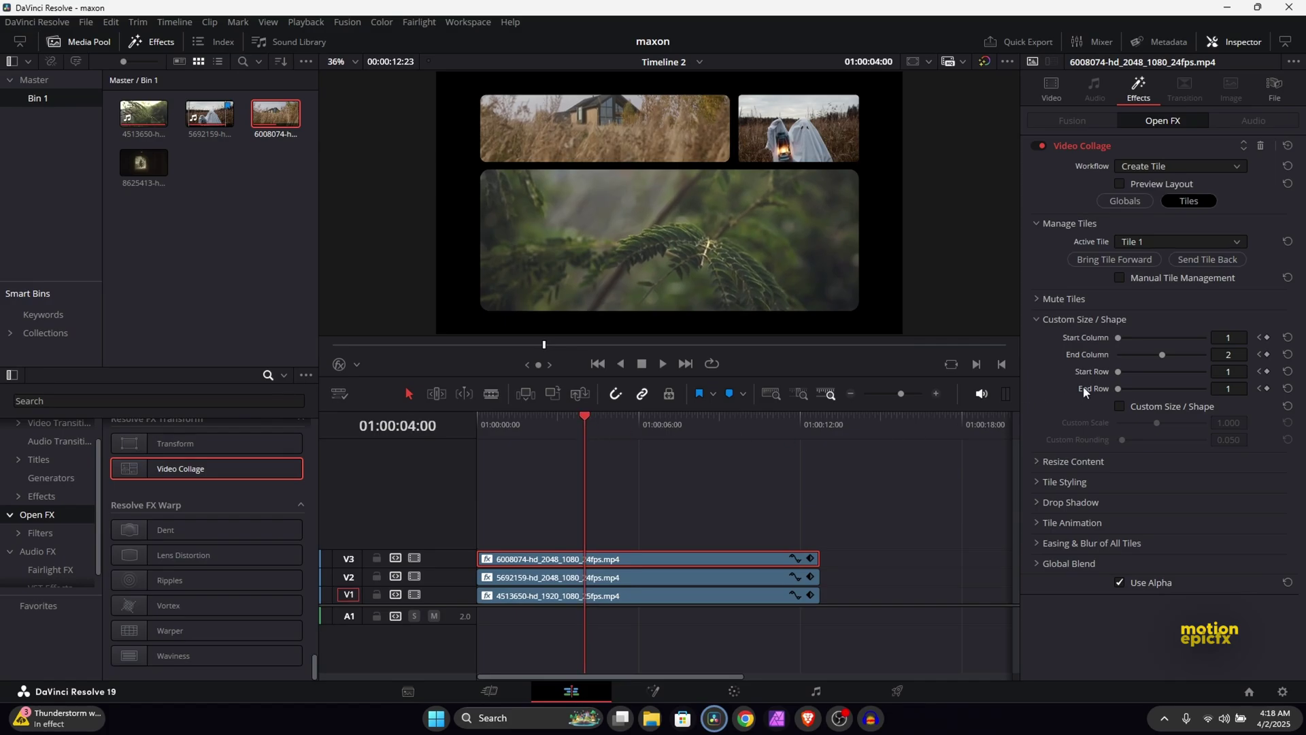
drag(1135, 392, 1149, 401)
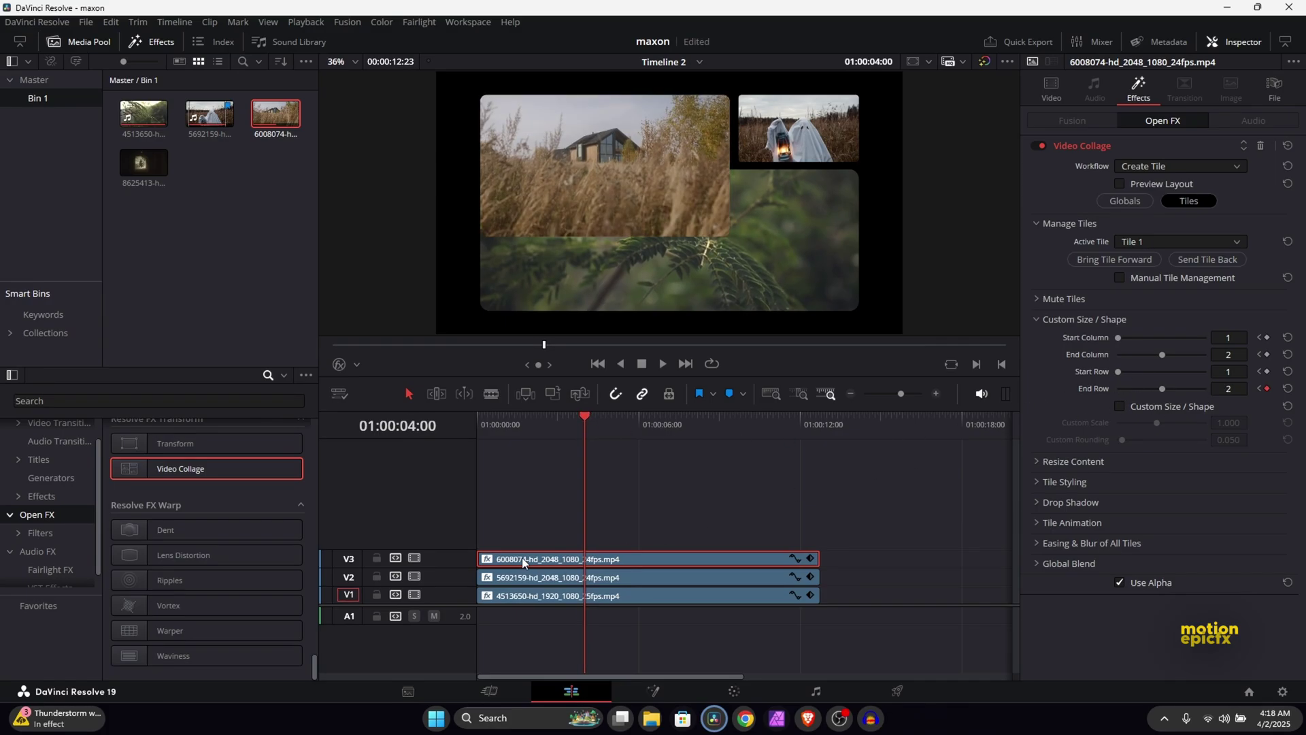
Keyframe the ghost tile's End Column at 2:00, then drag End Row to 2 at 4:00.
click(545, 579)
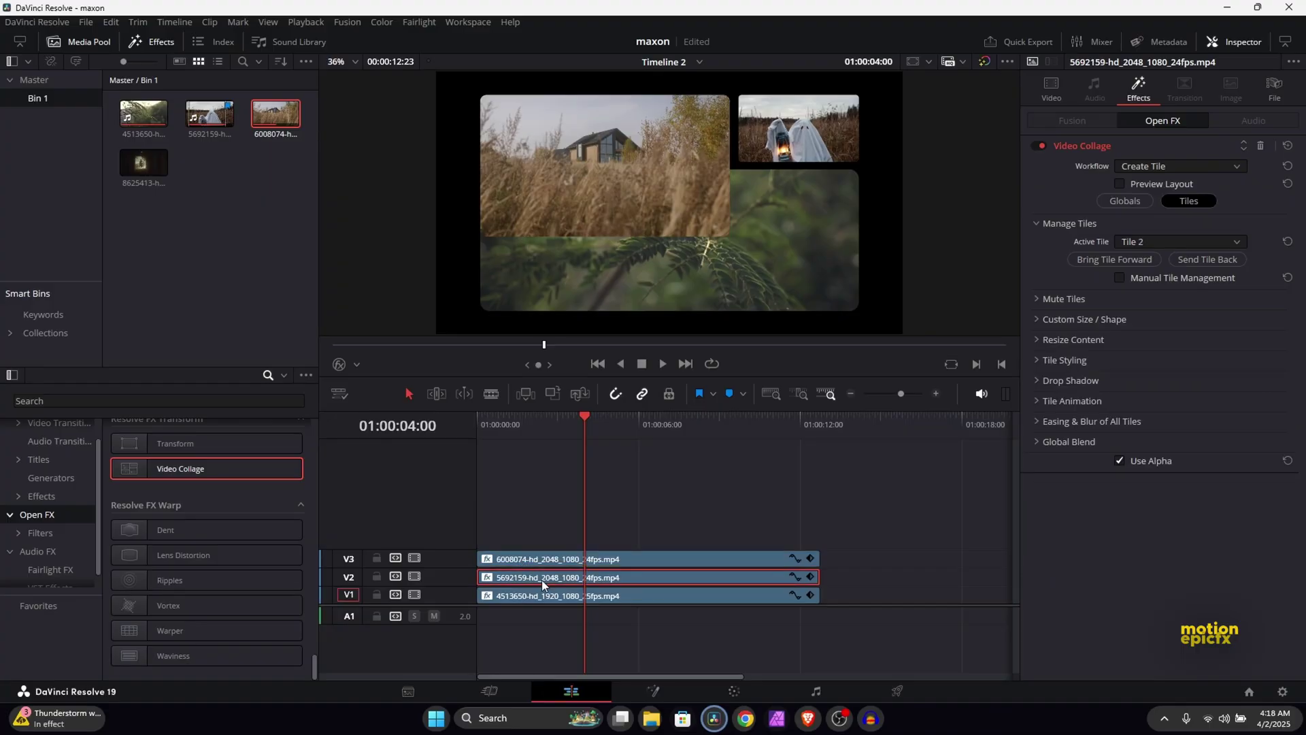
click(1037, 320)
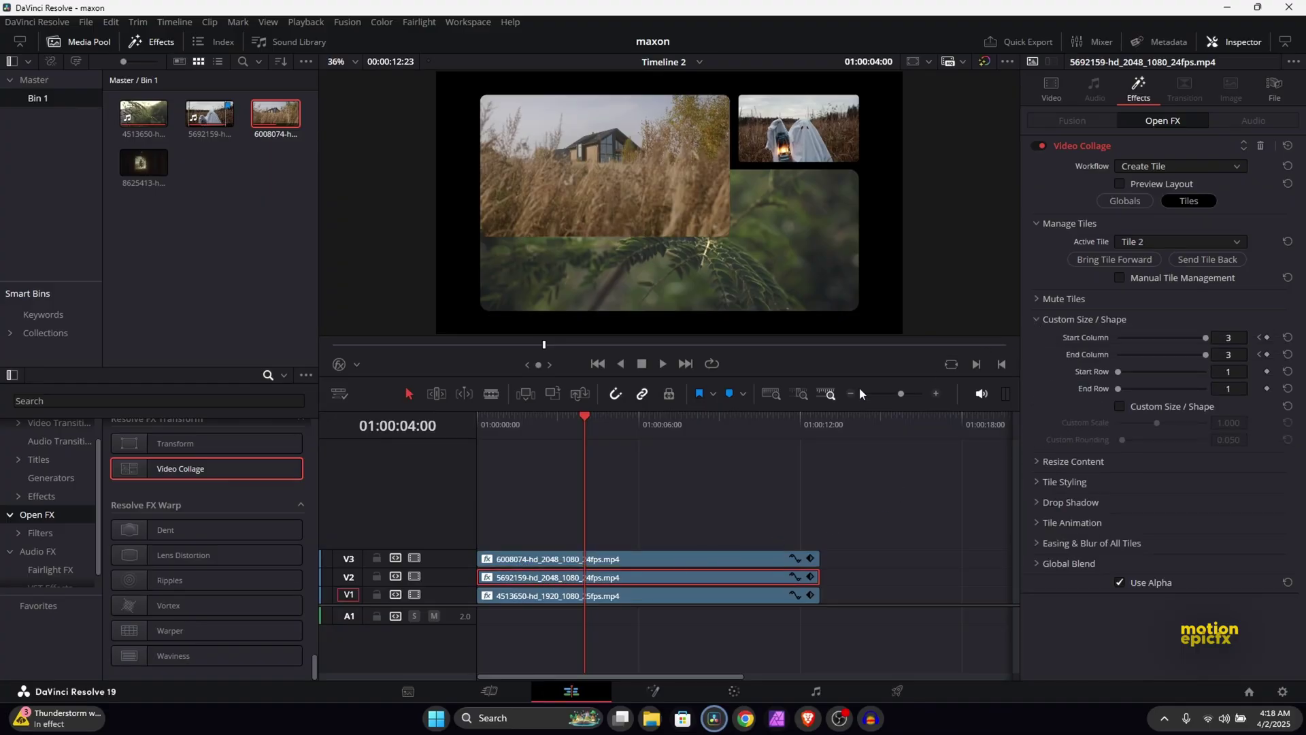
drag(542, 438, 531, 427)
click(1267, 354)
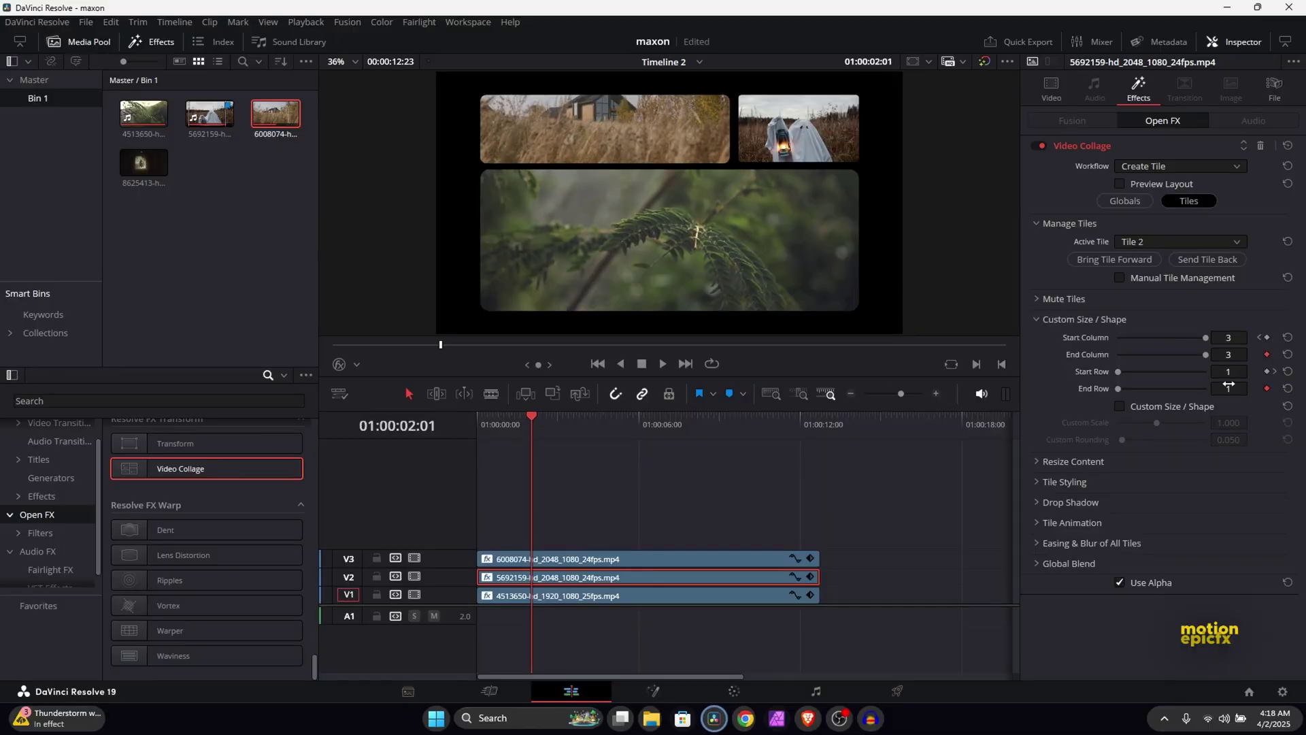
drag(554, 427, 585, 426)
drag(1117, 389, 1143, 394)
mouse_move(506, 424)
mouse_down()
mouse_move(475, 420)
mouse_move(534, 426)
mouse_move(471, 417)
mouse_move(595, 418)
mouse_move(532, 423)
mouse_up()
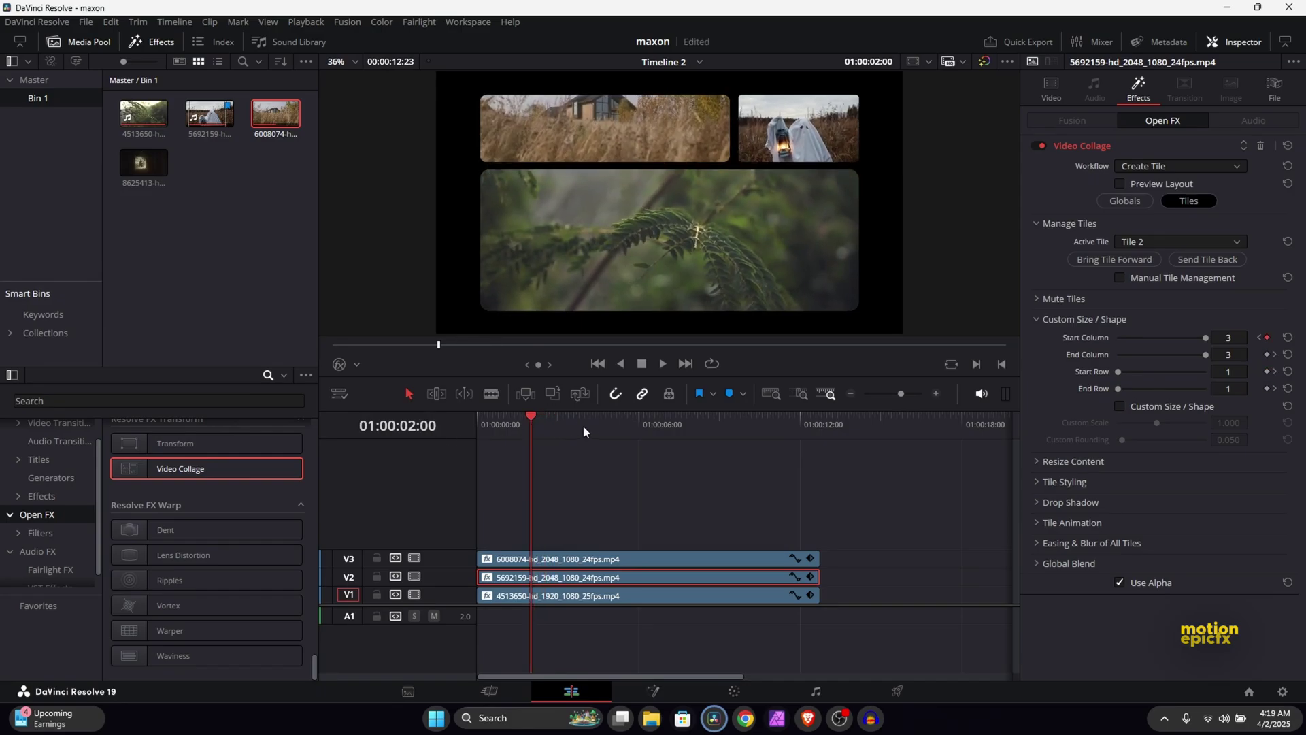
Keyframe the fern tile's Start Column, End Column and Start Row at 2:00, then set Start Row to 3 at 4:00.
click(514, 597)
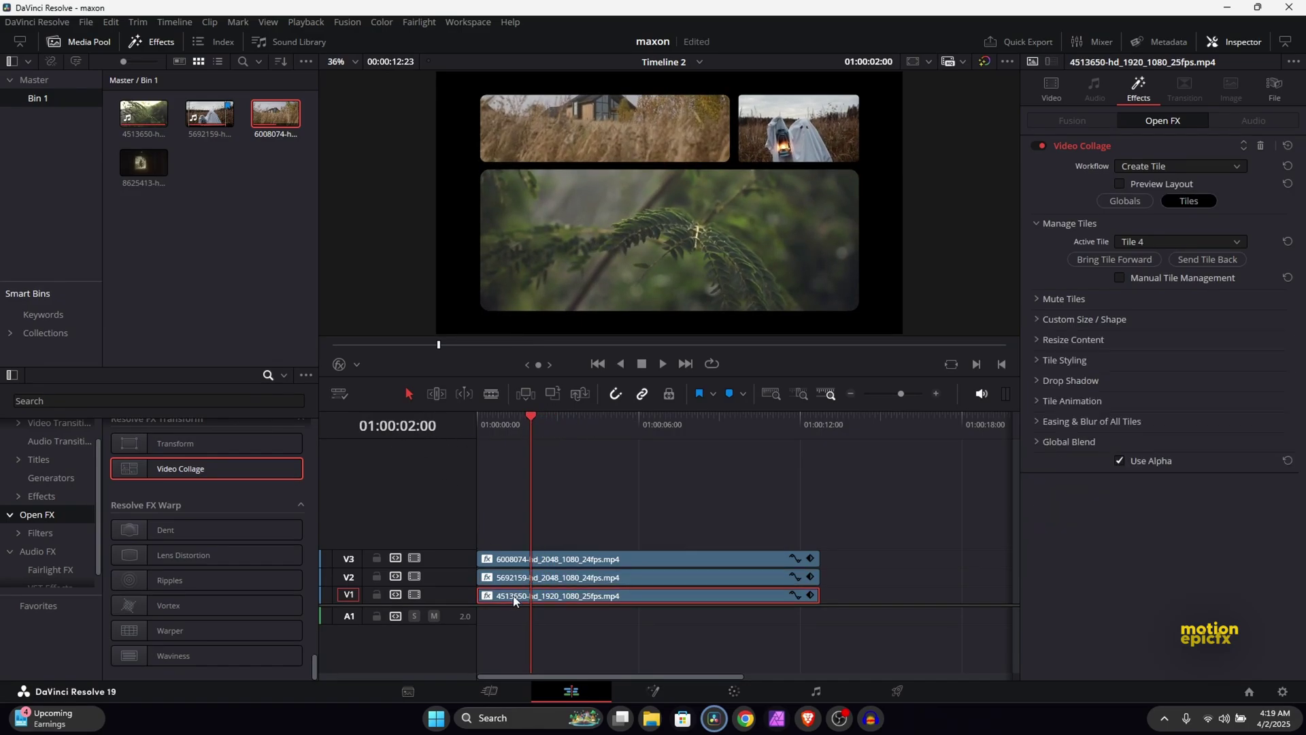
click(1039, 319)
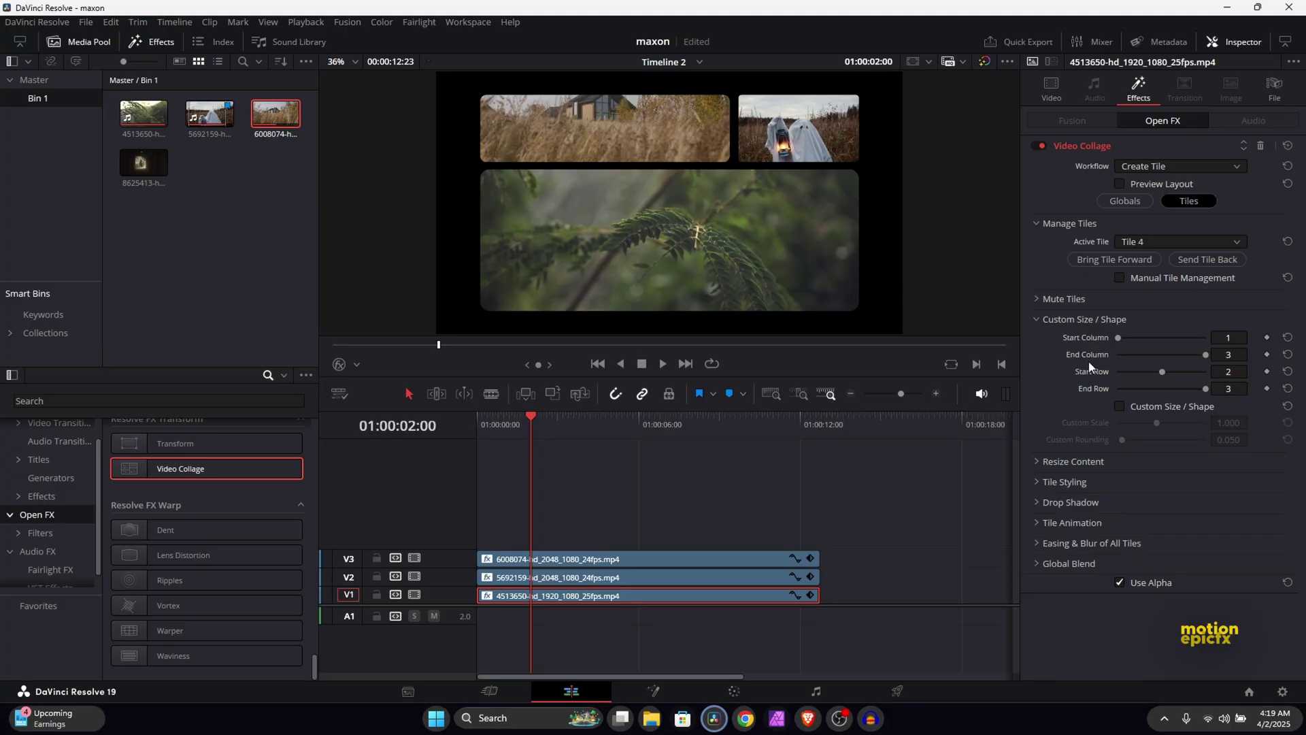
click(1267, 355)
click(1267, 337)
click(1267, 371)
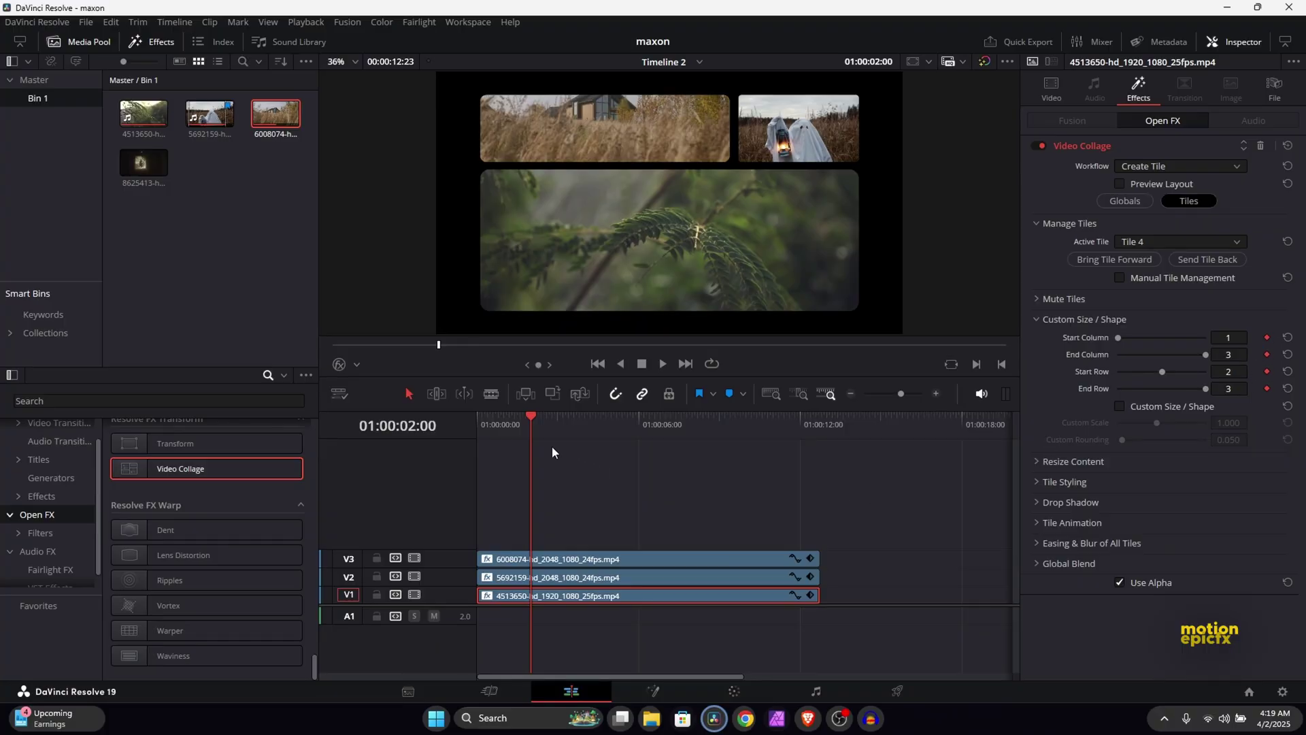
drag(553, 426, 585, 430)
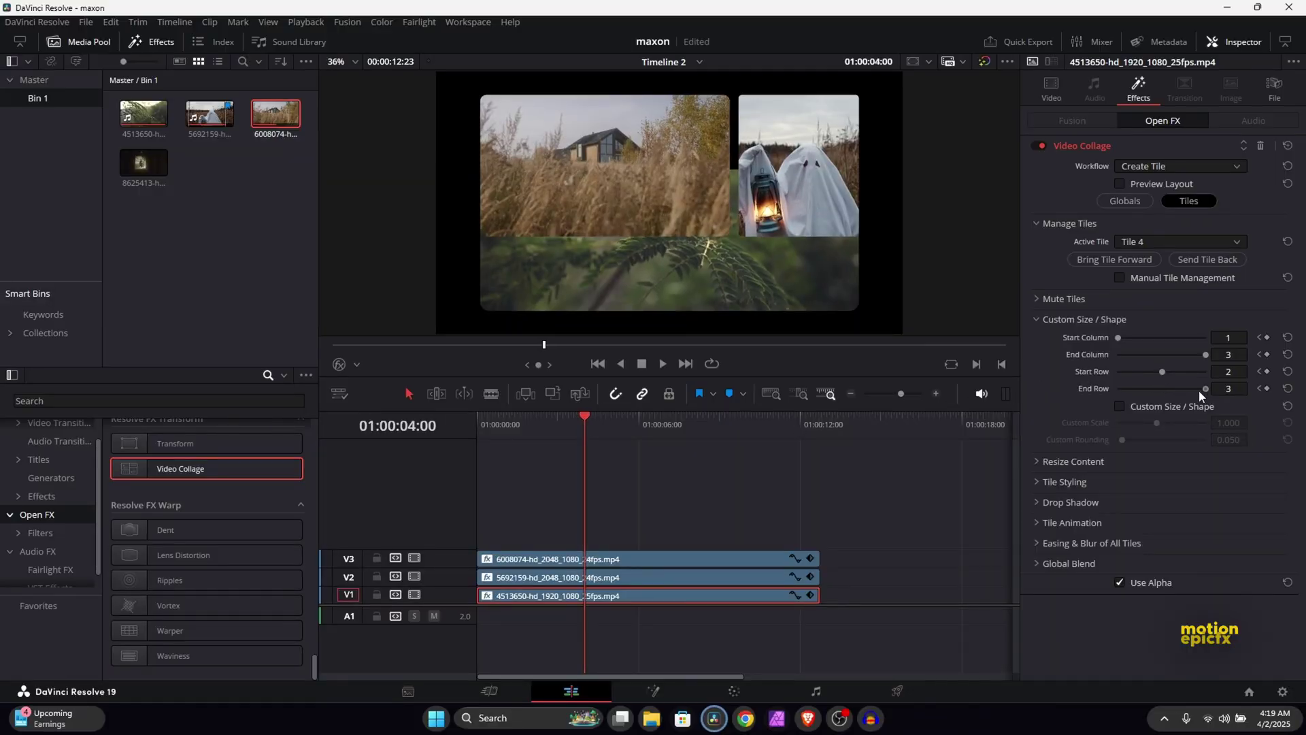
mouse_move(1197, 390)
mouse_down()
mouse_move(1170, 389)
mouse_move(1206, 390)
mouse_move(1195, 383)
mouse_up()
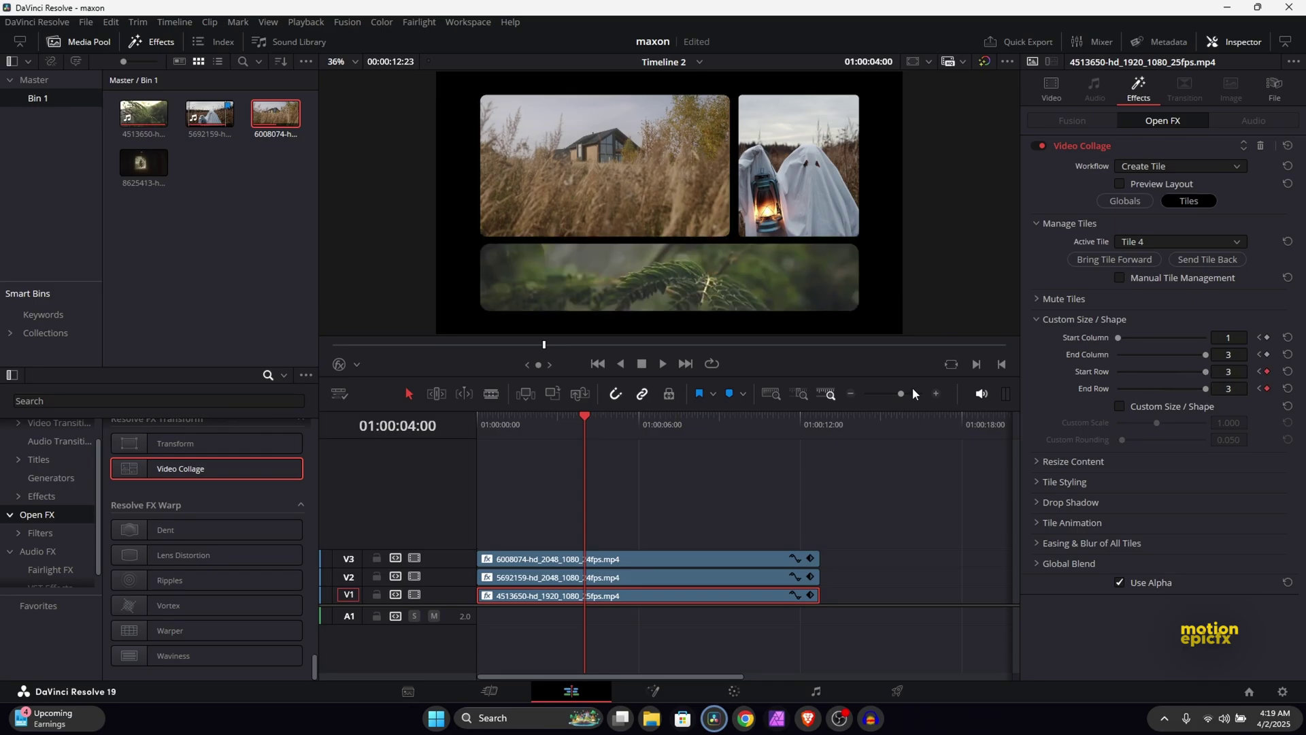
Play the collage from the start to review all three animated tiles.
drag(543, 436, 466, 424)
click(663, 364)
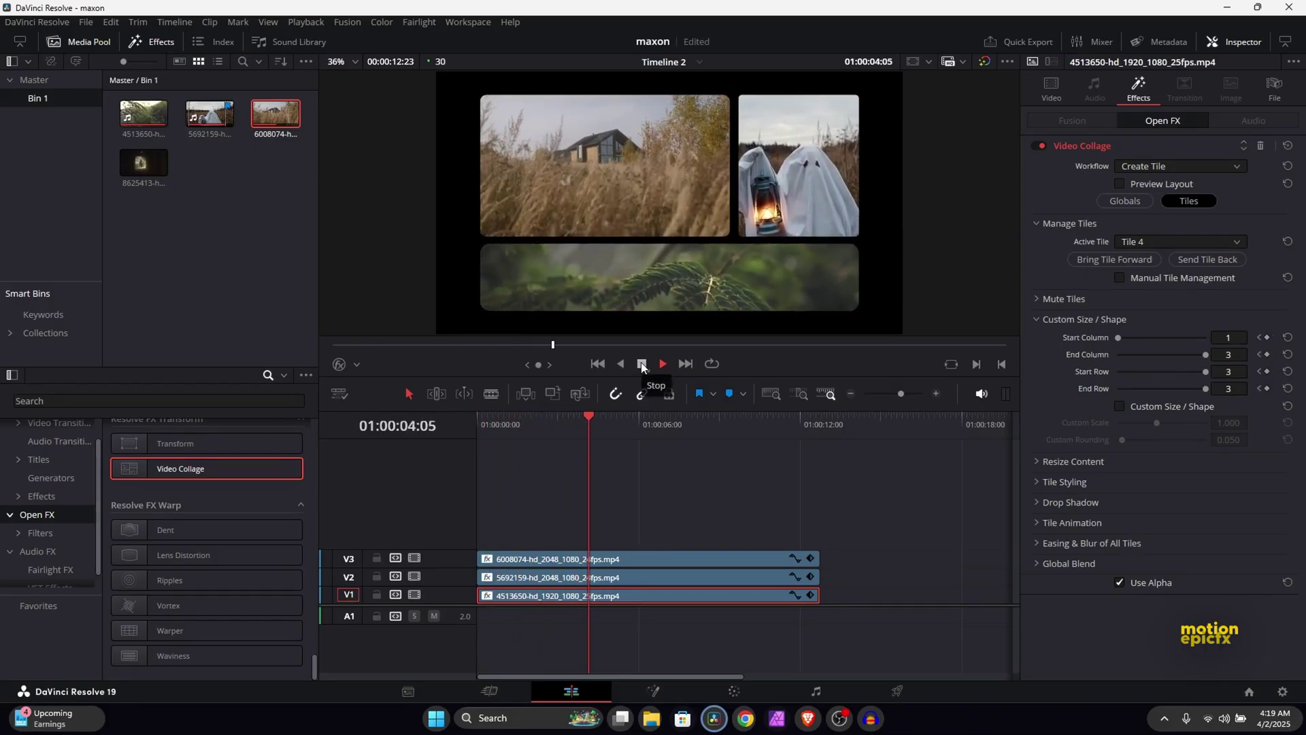
click(642, 365)
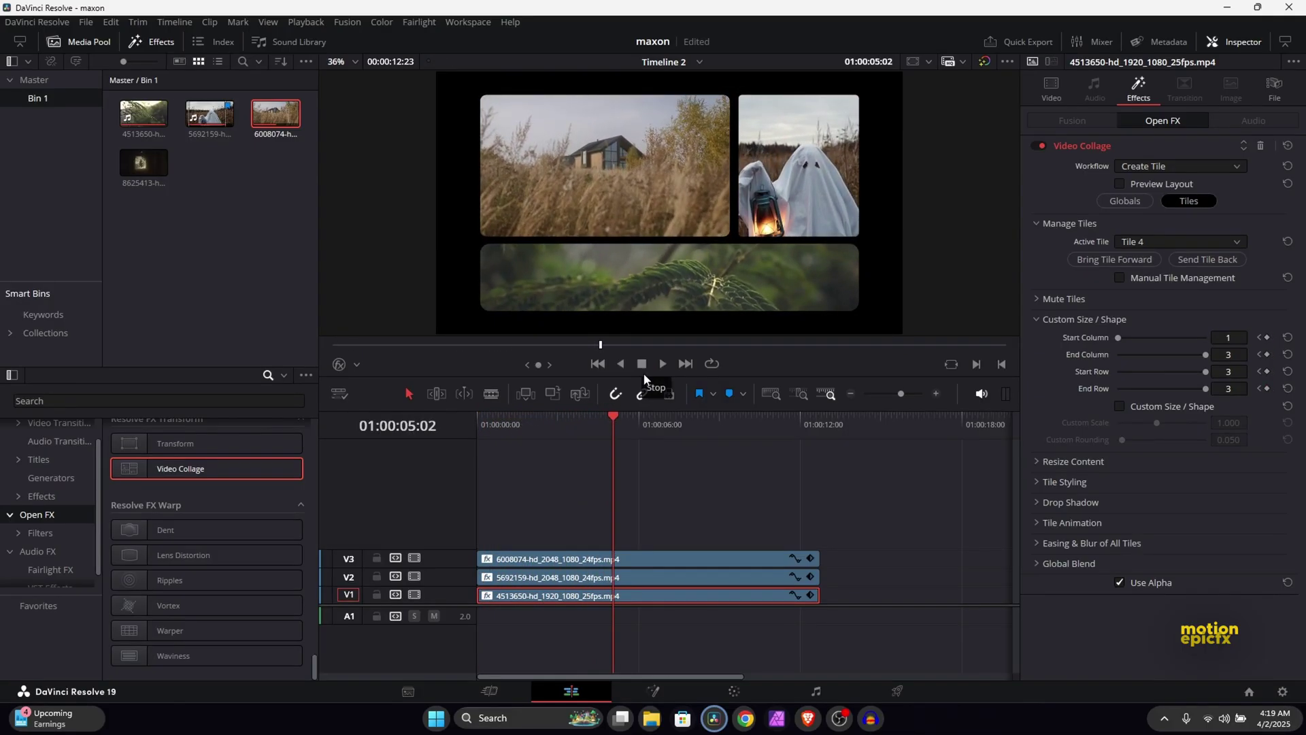
Set the fern tile's Motion and Size Ease to In & Out with Ease Amount 1.000.
click(1040, 543)
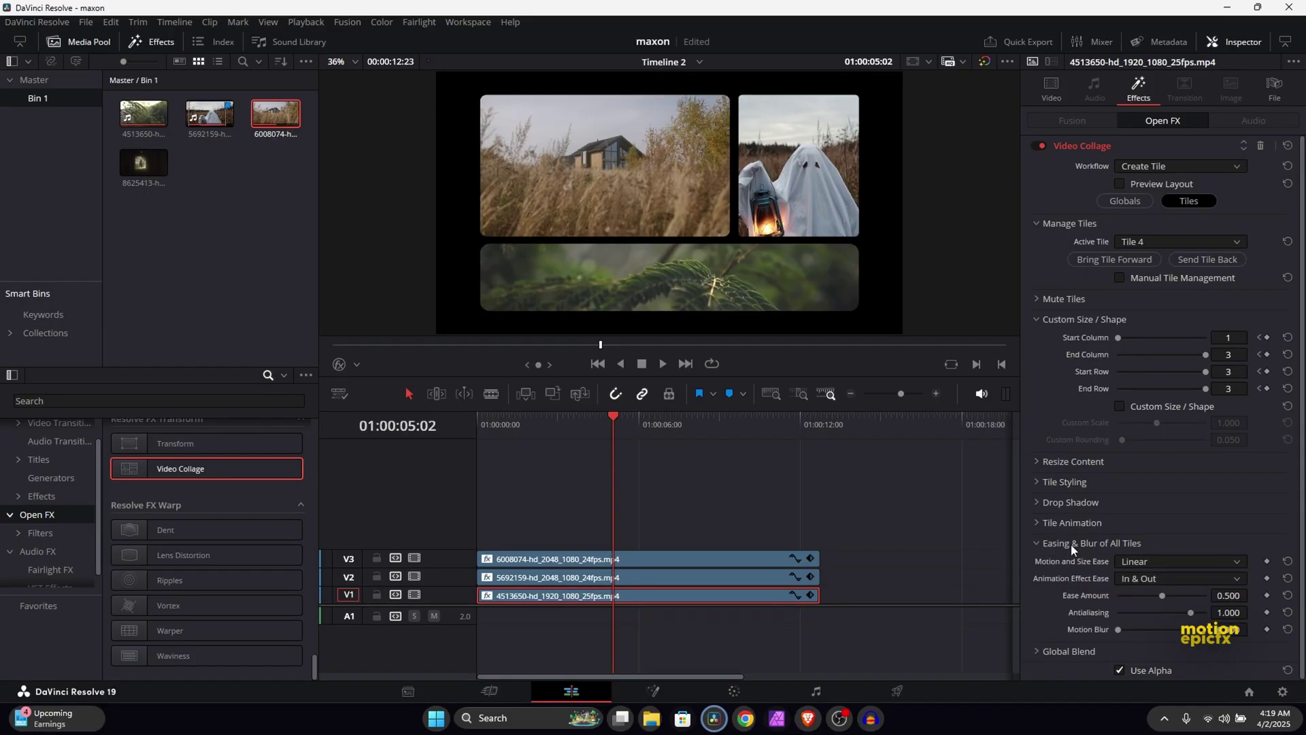
click(1148, 561)
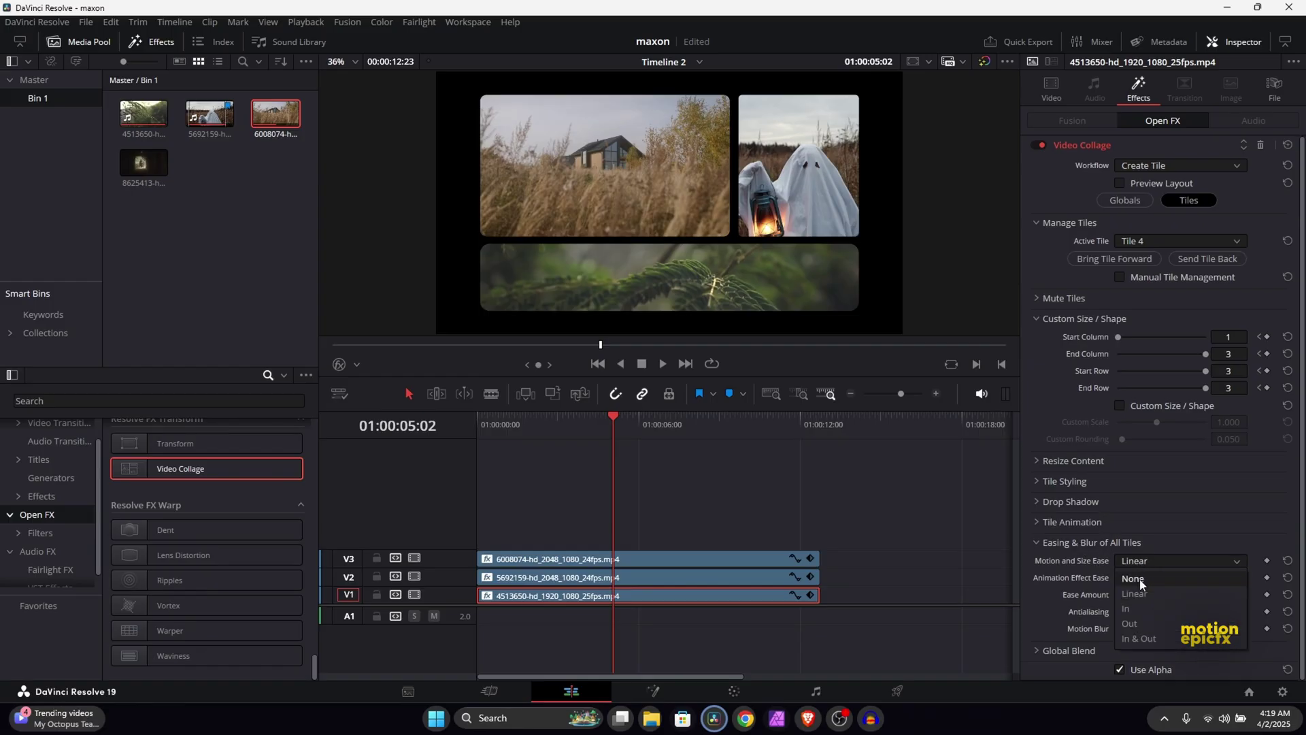
click(1140, 638)
drag(1163, 578, 1251, 577)
Play the eased collage from the timeline start.
drag(537, 434, 415, 425)
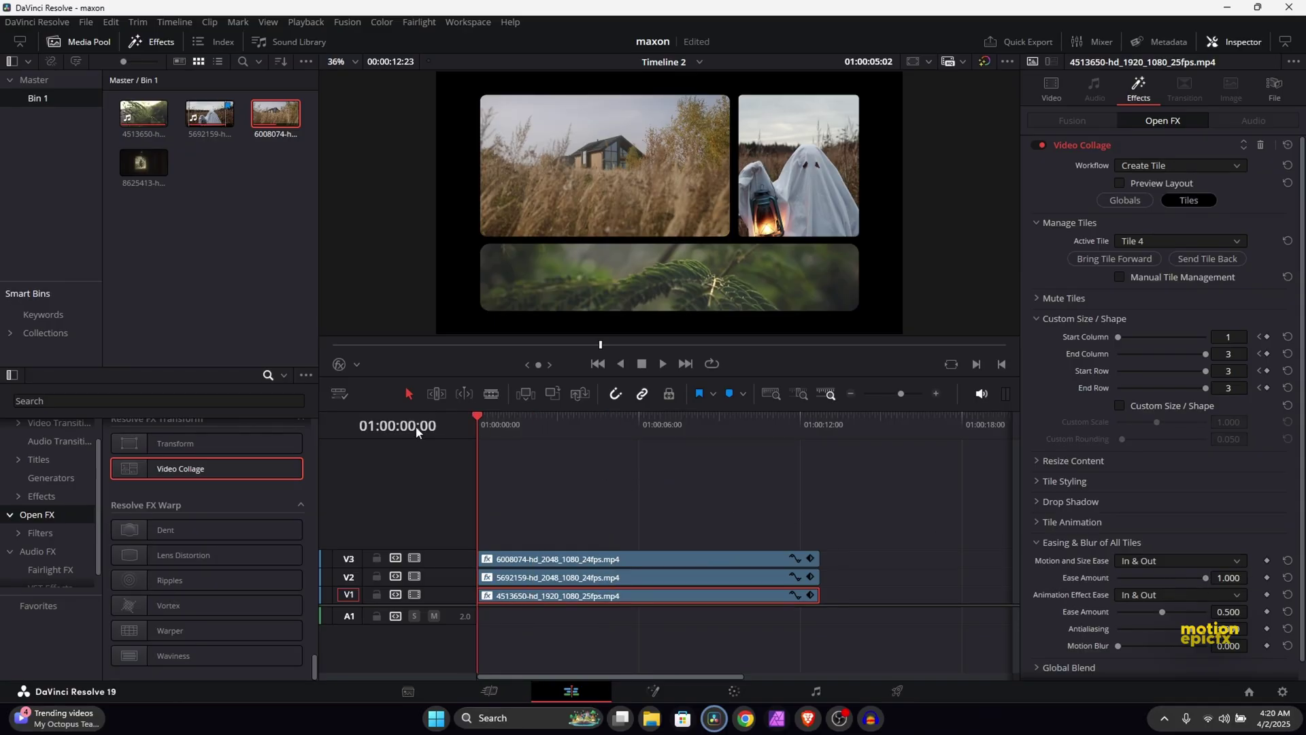
click(663, 364)
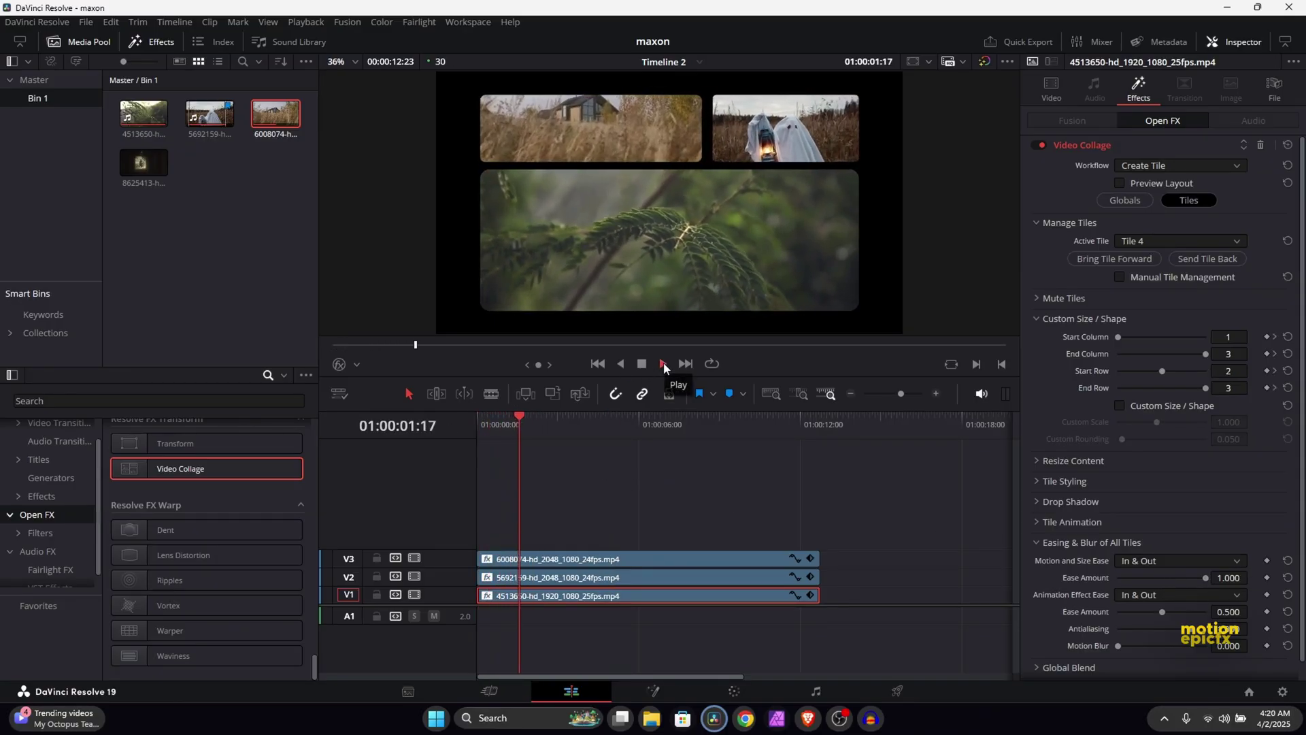
key(space)
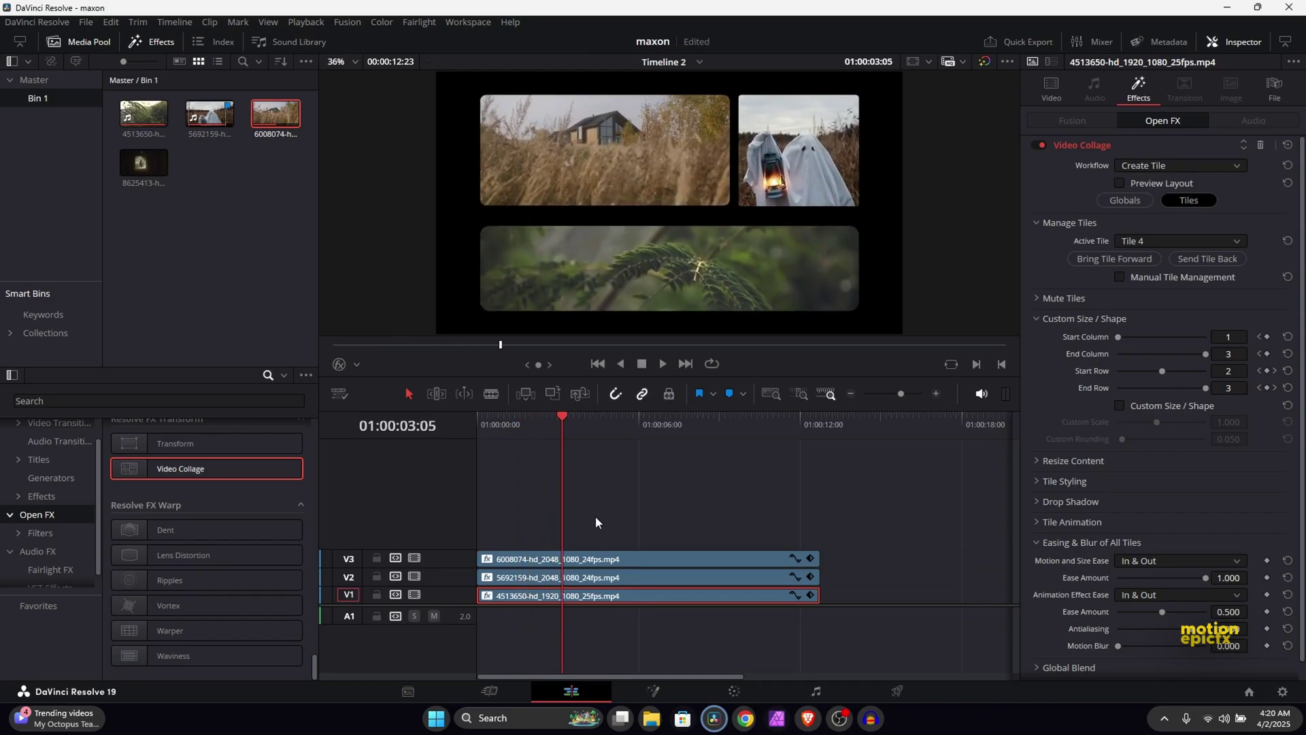
Set the ghost tile's Motion and Size Ease to In & Out with Ease Amount 1.000.
click(606, 578)
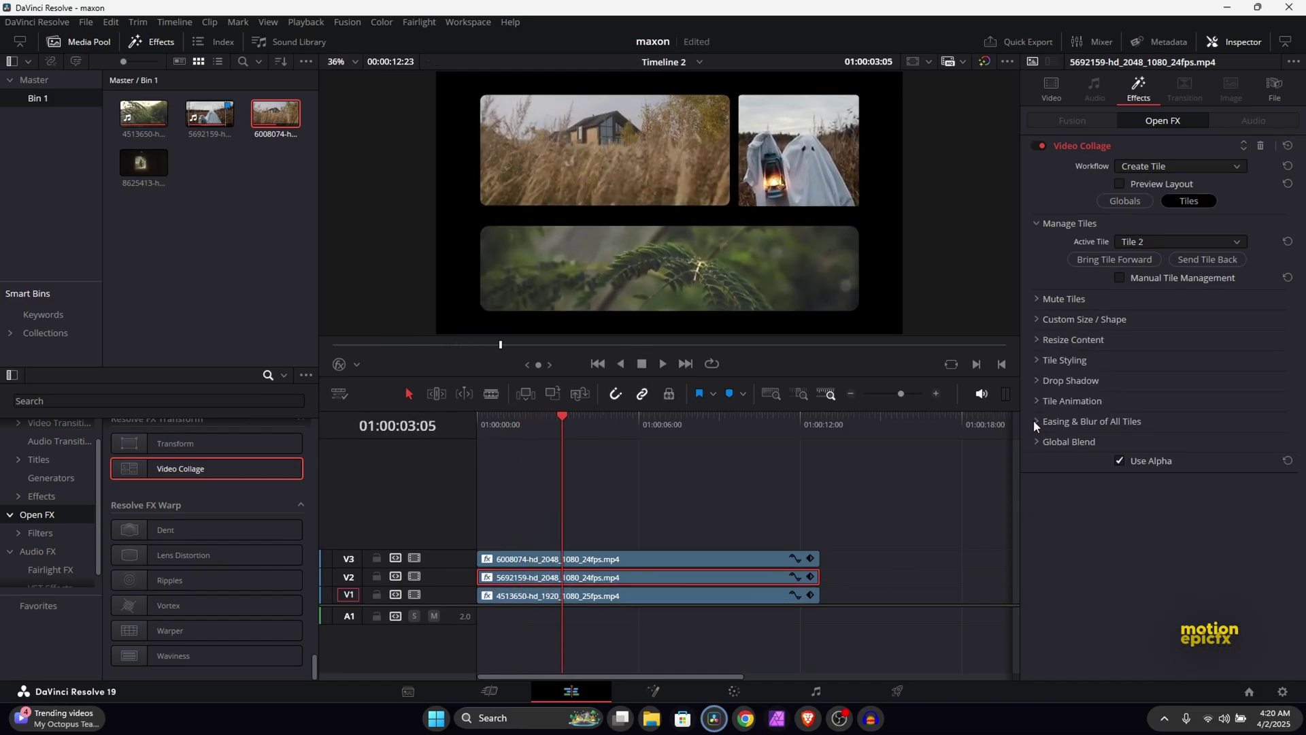
click(1036, 421)
click(1157, 441)
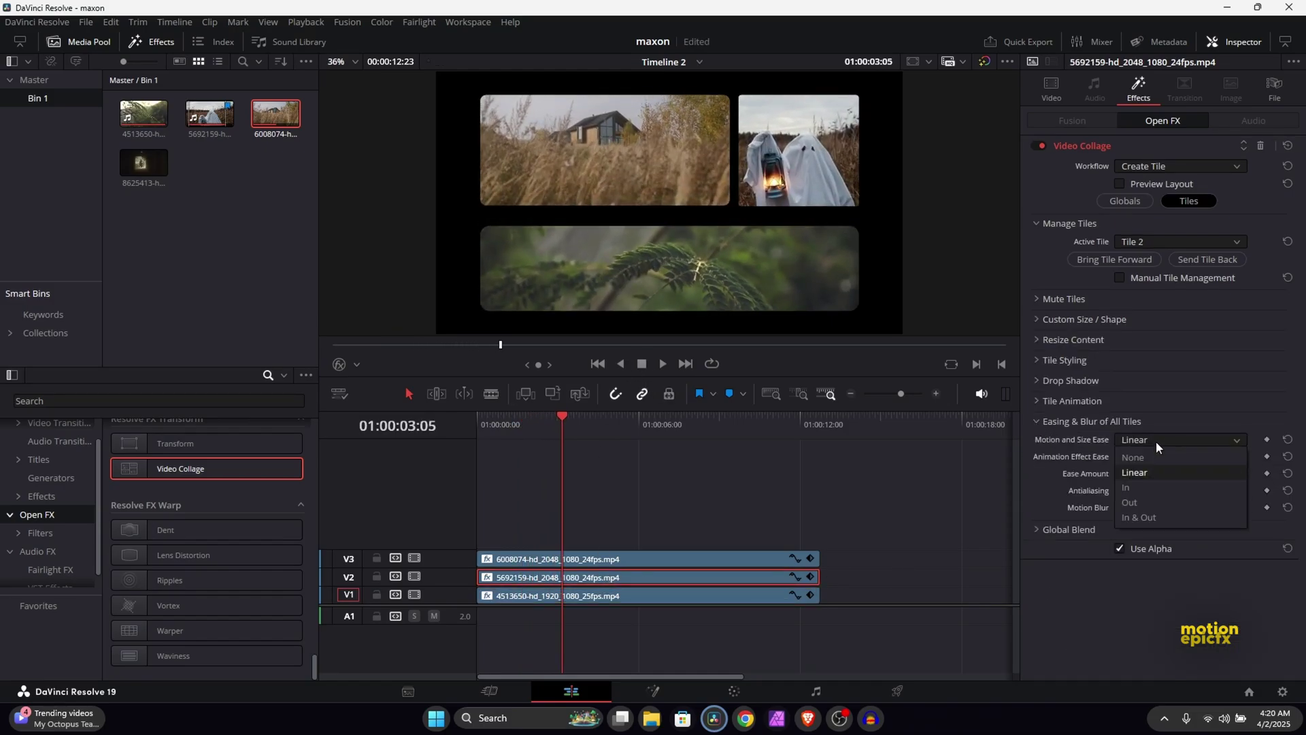
click(1143, 506)
drag(1162, 458, 1194, 468)
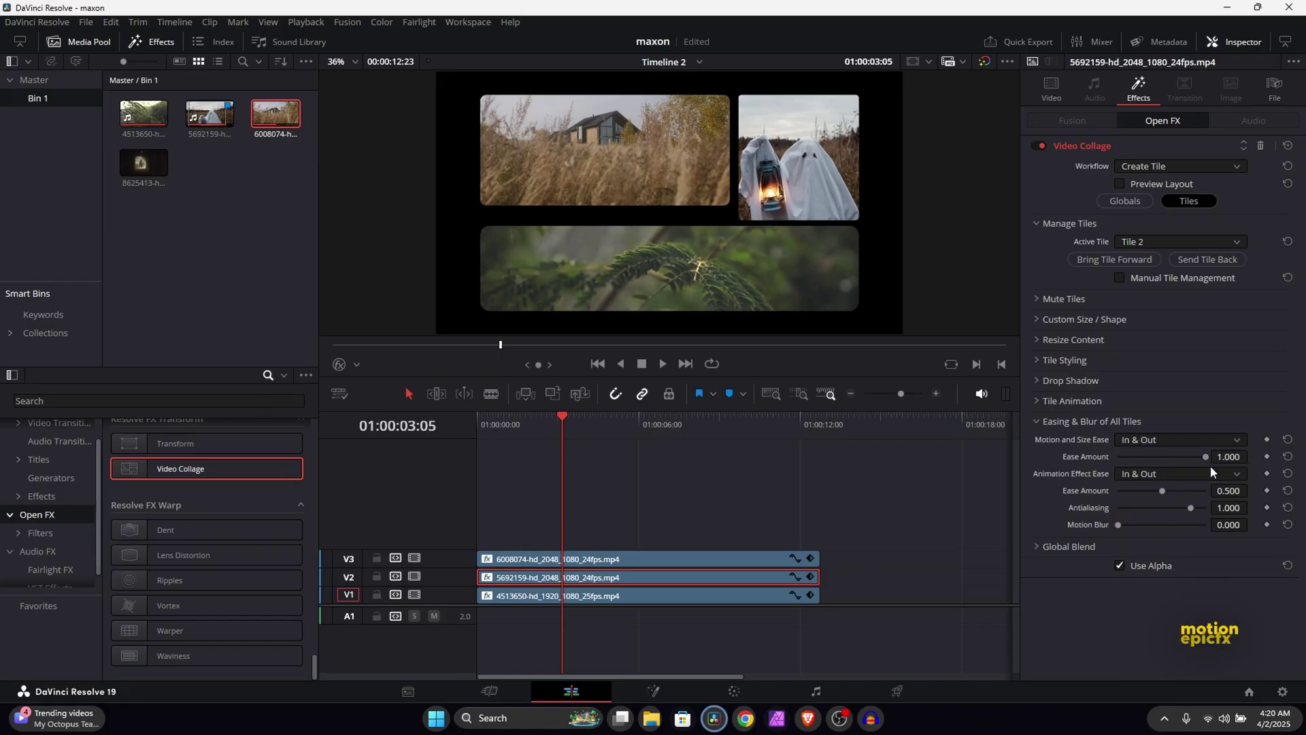
Ease the house tile's motion and size In & Out, then replay the collage from the start.
click(618, 560)
click(1038, 421)
click(1149, 440)
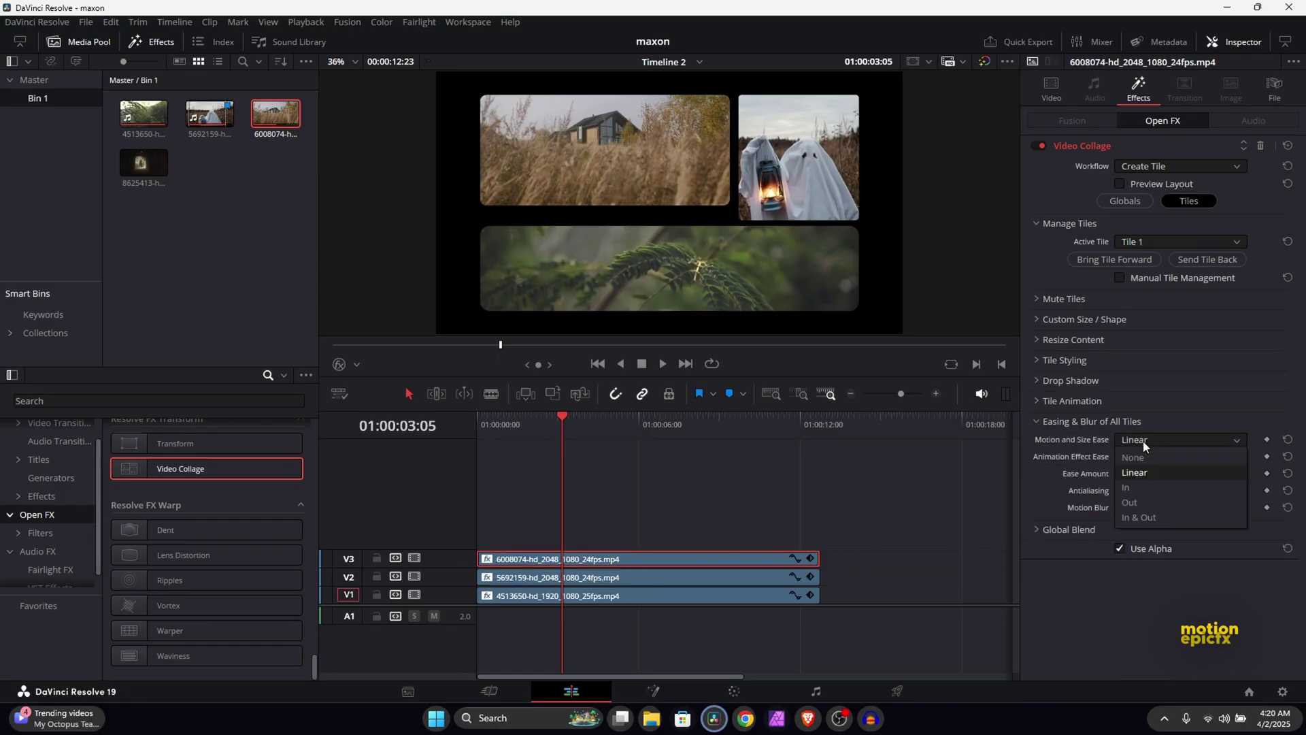
click(1136, 518)
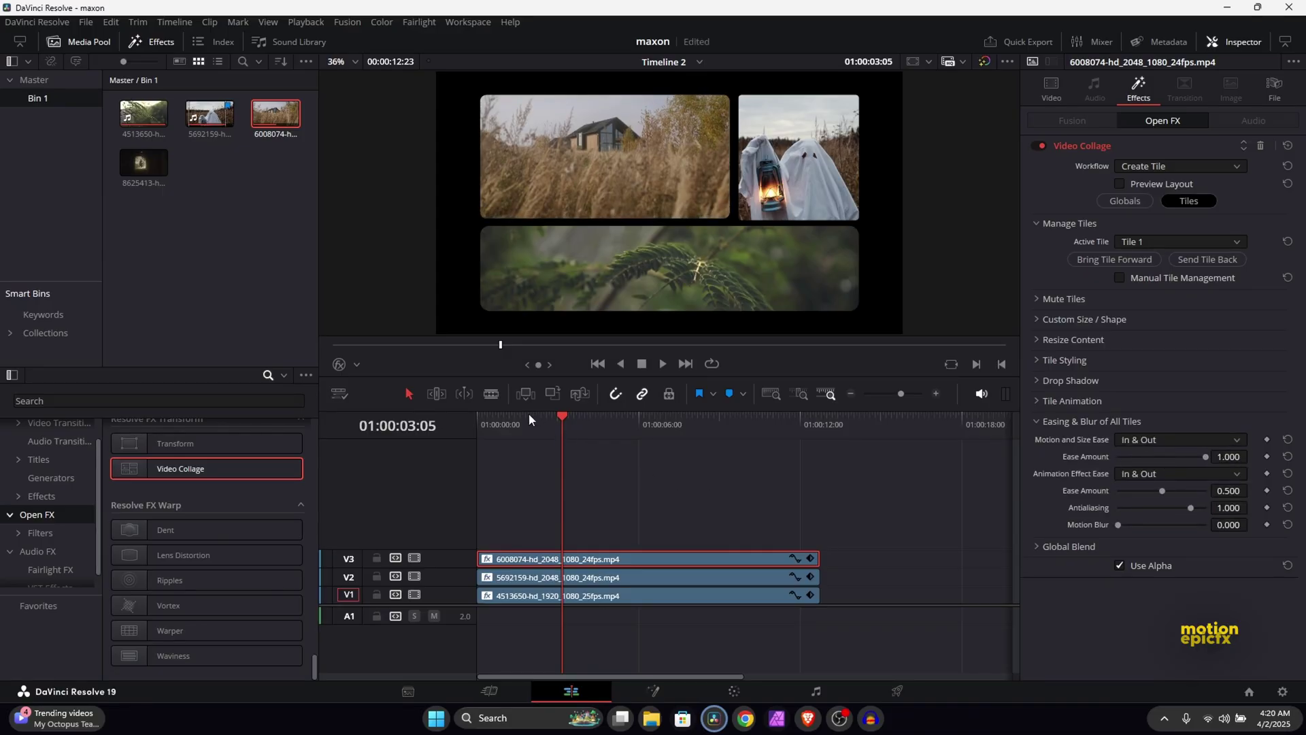
click(481, 417)
click(662, 363)
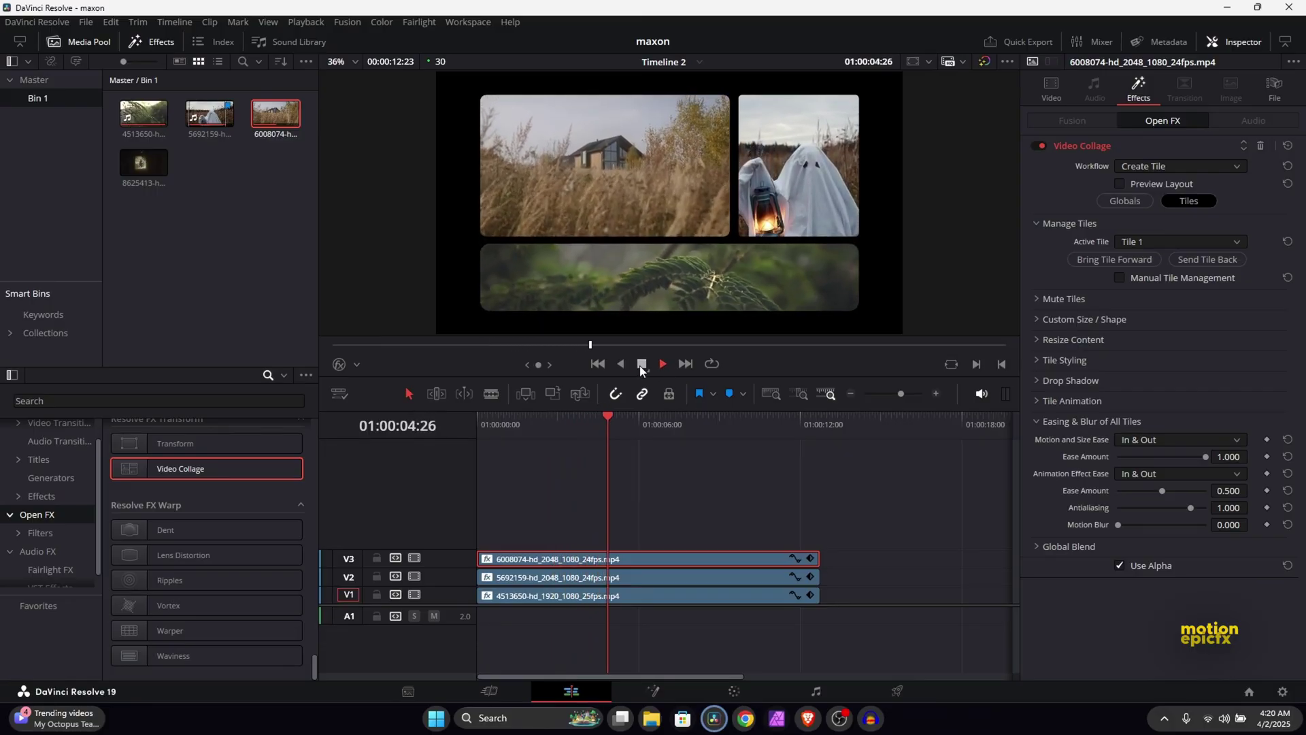
click(641, 367)
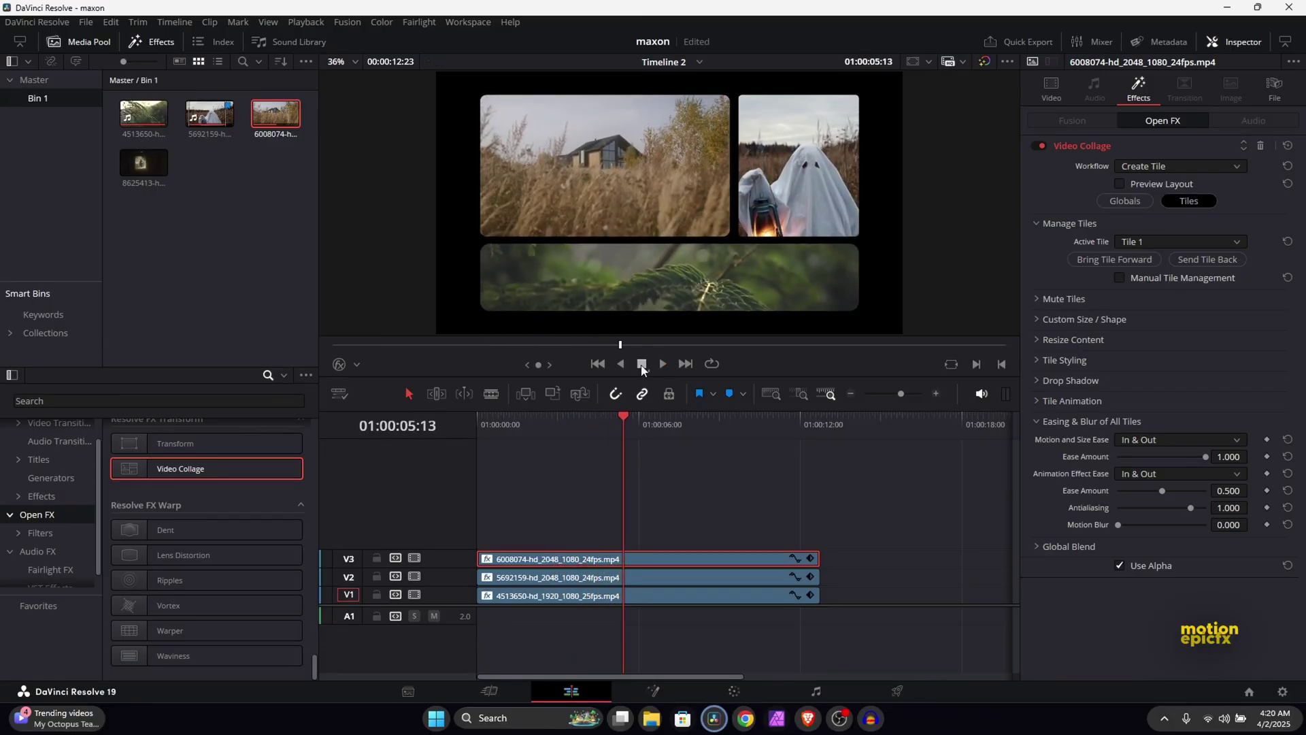